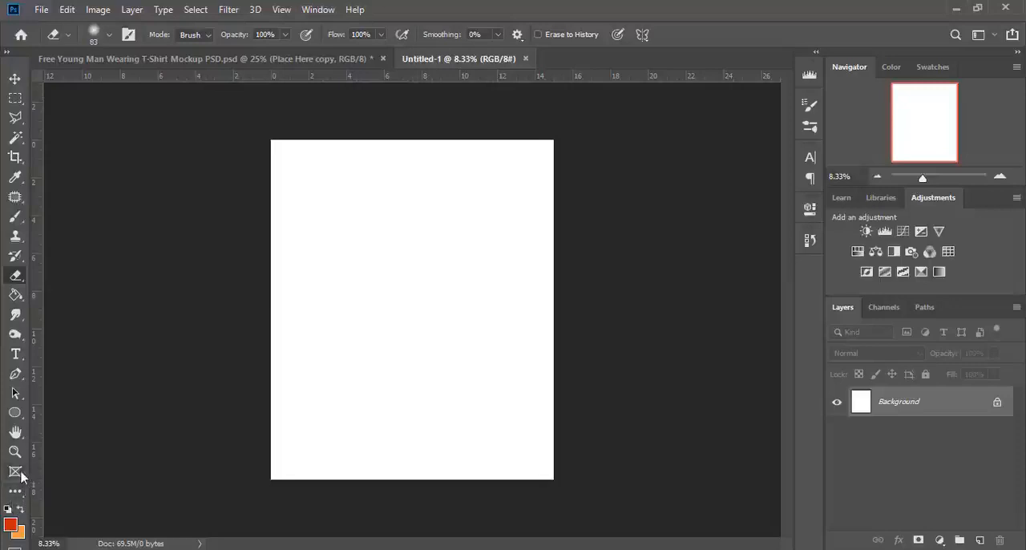
# Unlock the Background layer and fill the canvas with the current red foreground colour.
pyautogui.click(15, 412)
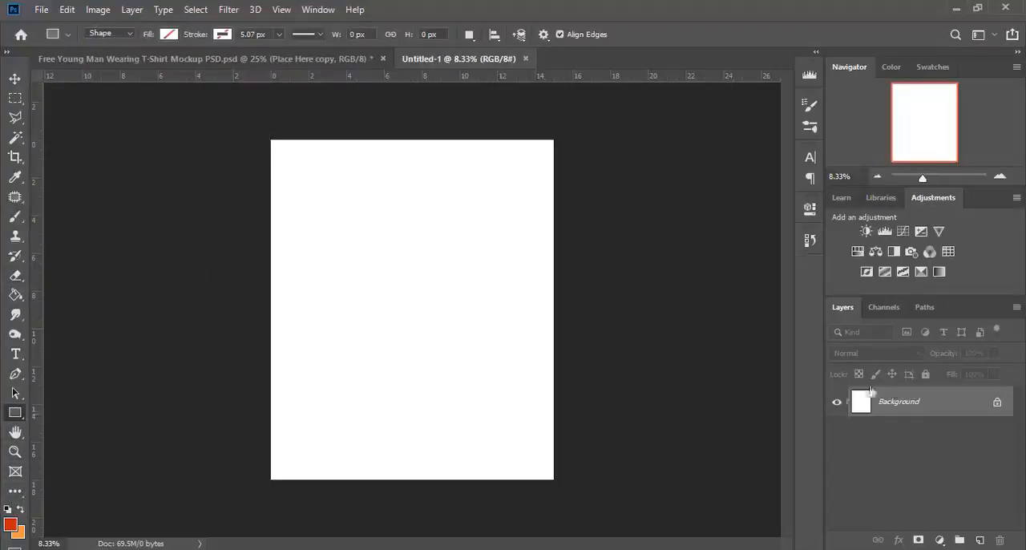
pyautogui.click(997, 405)
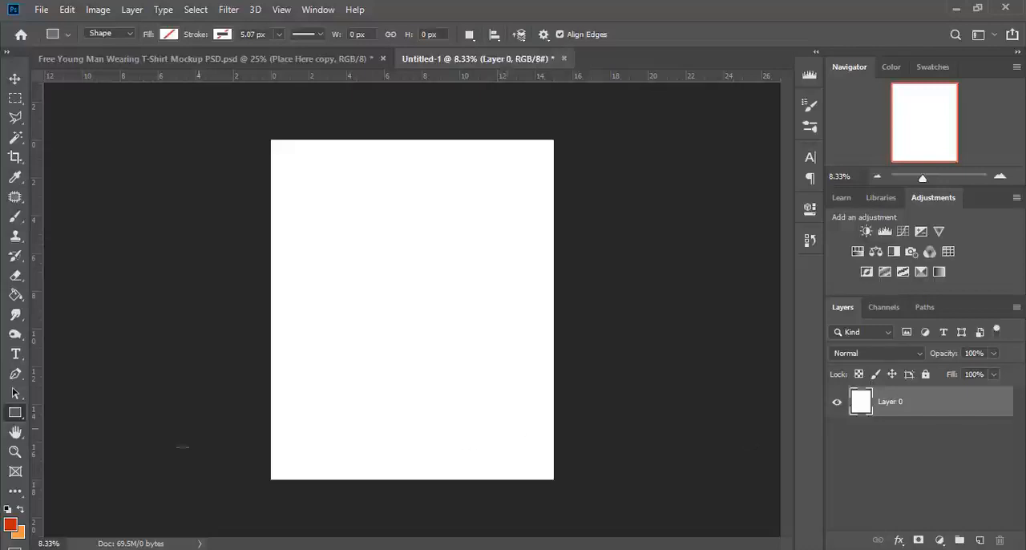
pyautogui.click(16, 294)
pyautogui.click(444, 383)
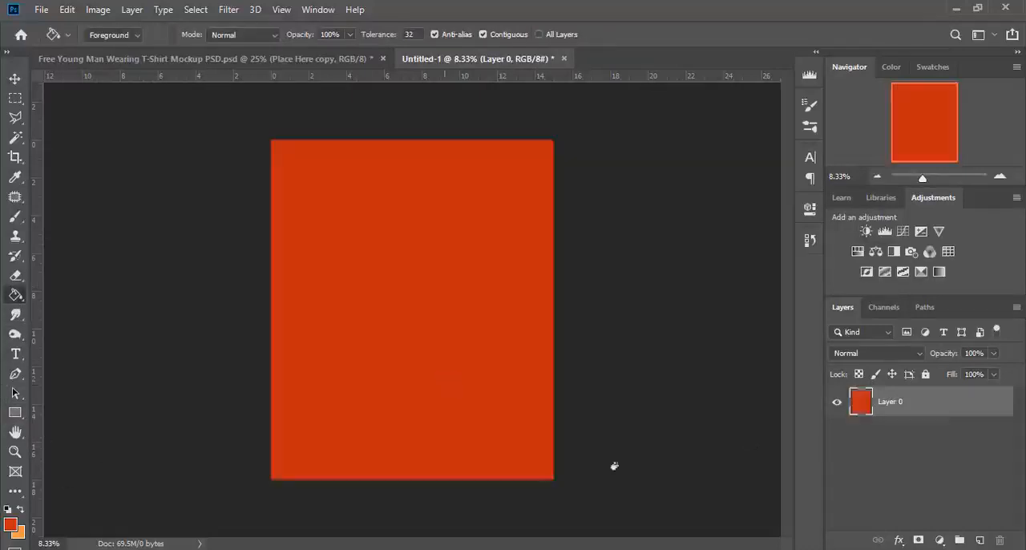
# Set the foreground colour to the darker red 8f0707 and refill the canvas with it.
pyautogui.click(11, 524)
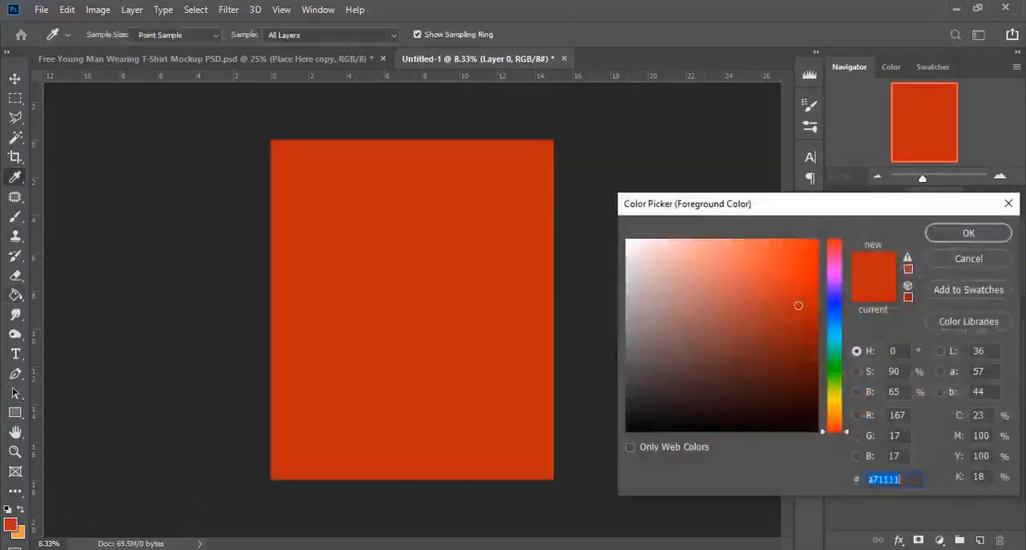
pyautogui.click(809, 324)
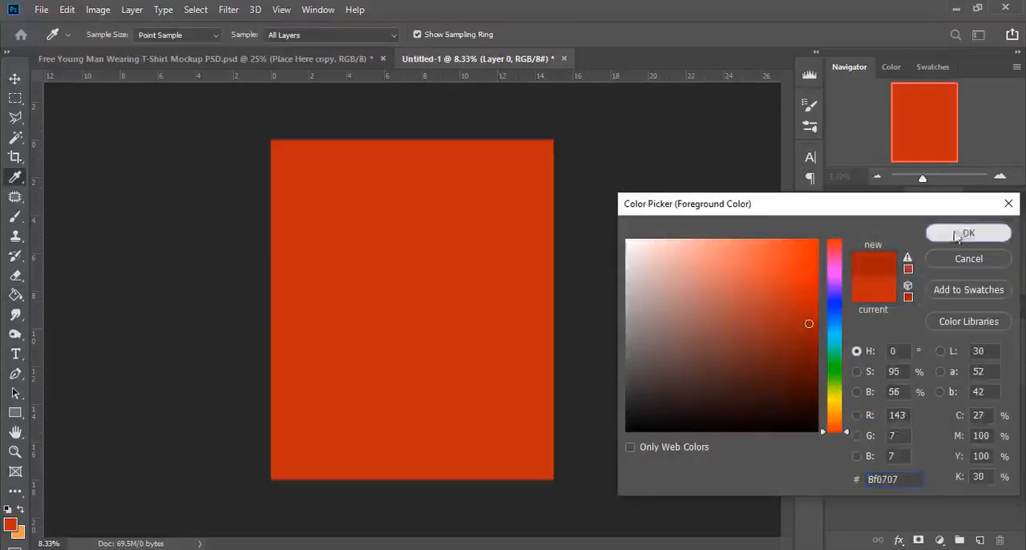
pyautogui.click(960, 234)
pyautogui.click(349, 318)
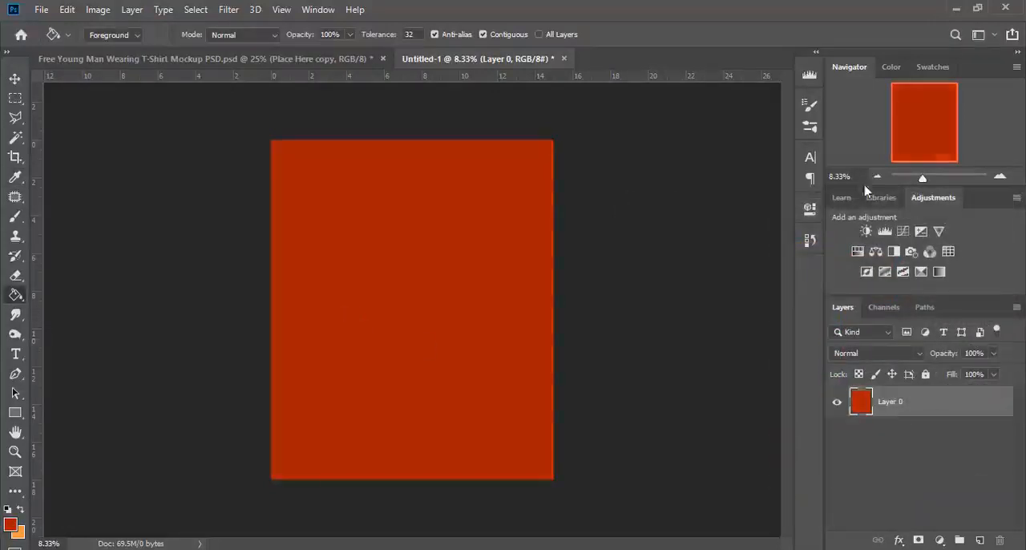
# Draw an unfilled rectangle about 3774 x 3381 px inside the red canvas, leaving a margin at each side.
pyautogui.click(839, 175)
pyautogui.write('15')
pyautogui.press('Return')
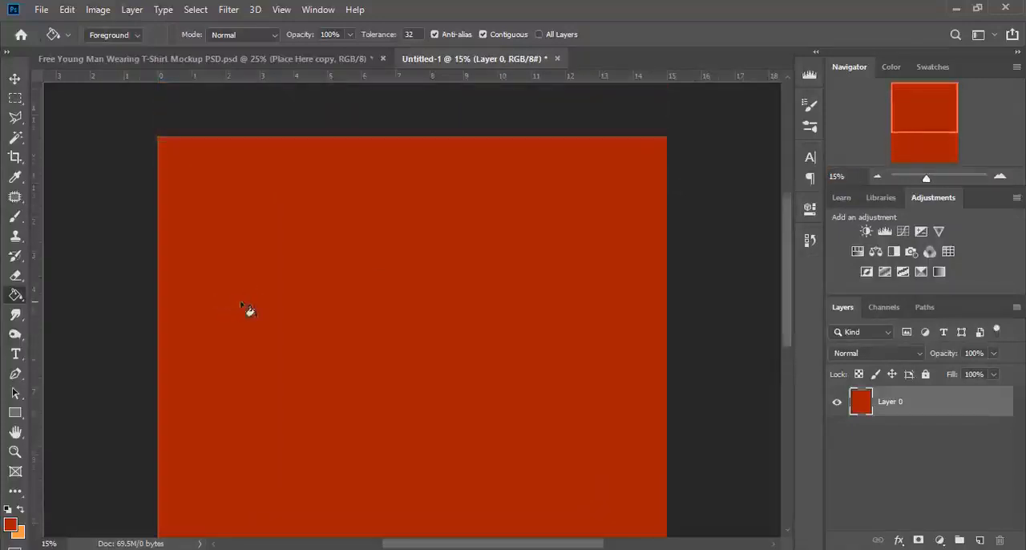
pyautogui.click(15, 412)
pyautogui.rightClick(14, 417)
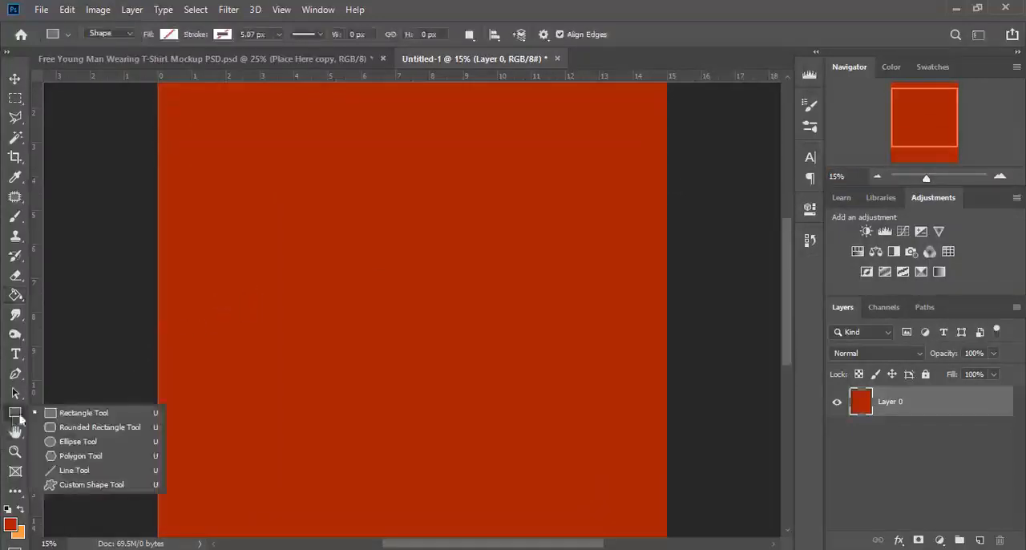
pyautogui.click(57, 415)
pyautogui.moveTo(200, 129); pyautogui.dragTo(627, 511)
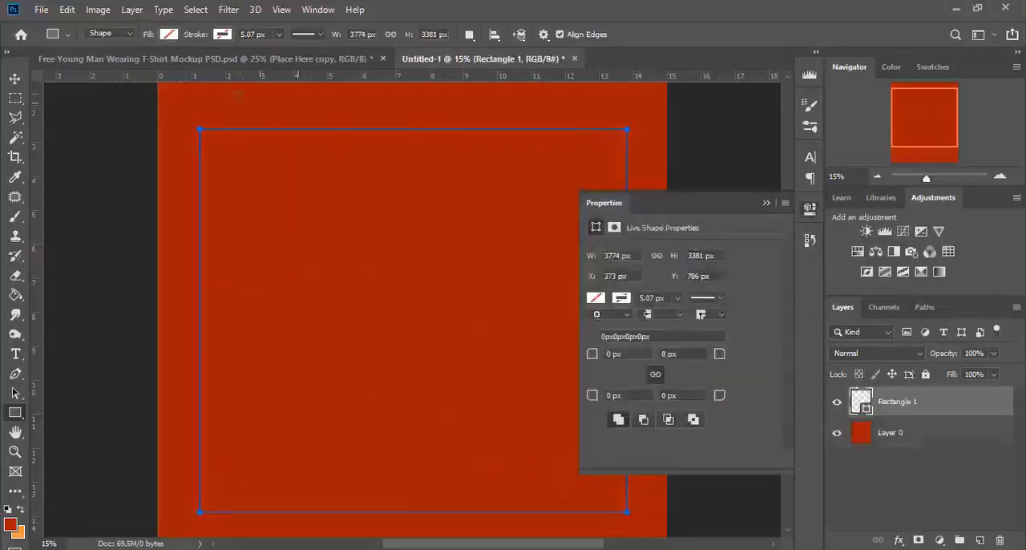
# Set the rectangle's stroke colour to white.
pyautogui.click(168, 33)
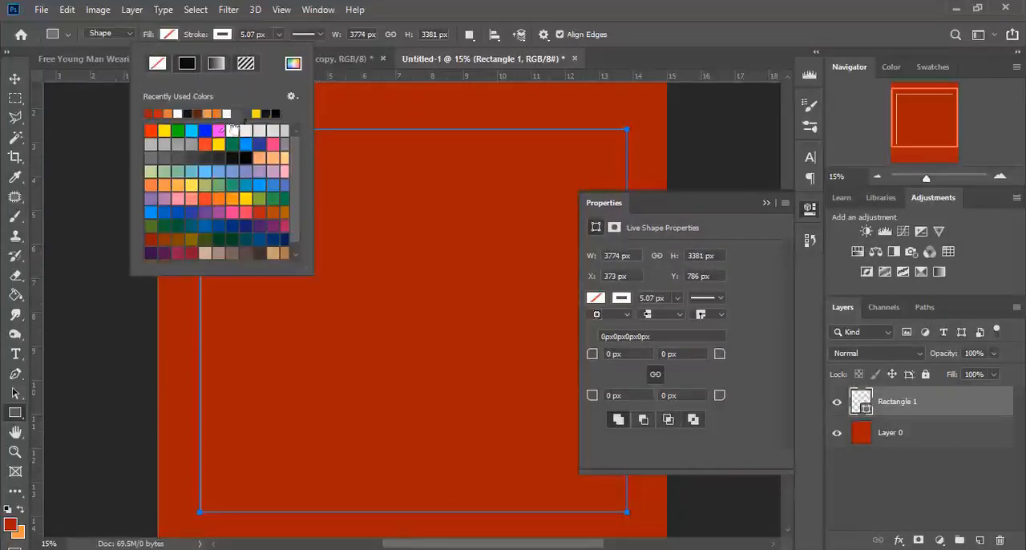
pyautogui.click(15, 78)
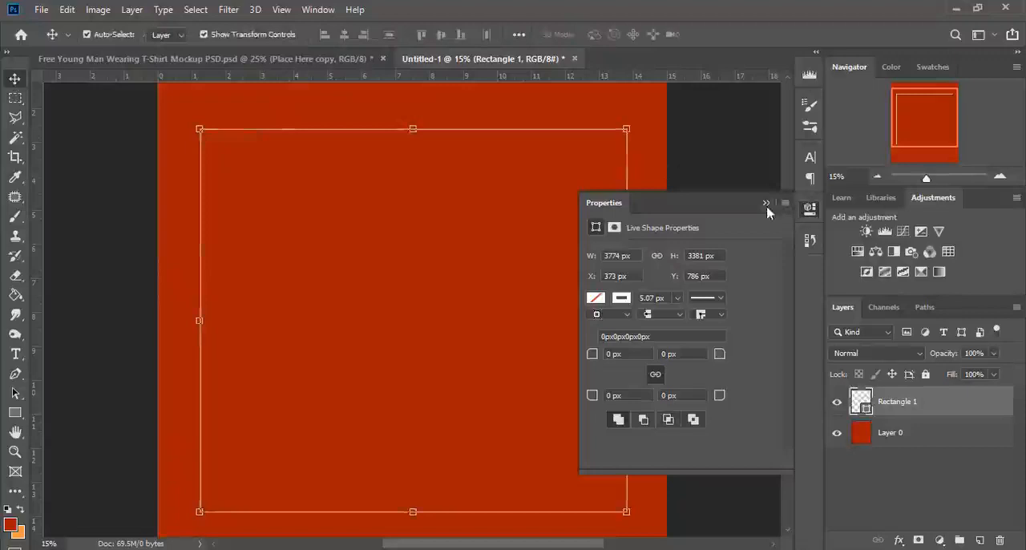
pyautogui.click(765, 204)
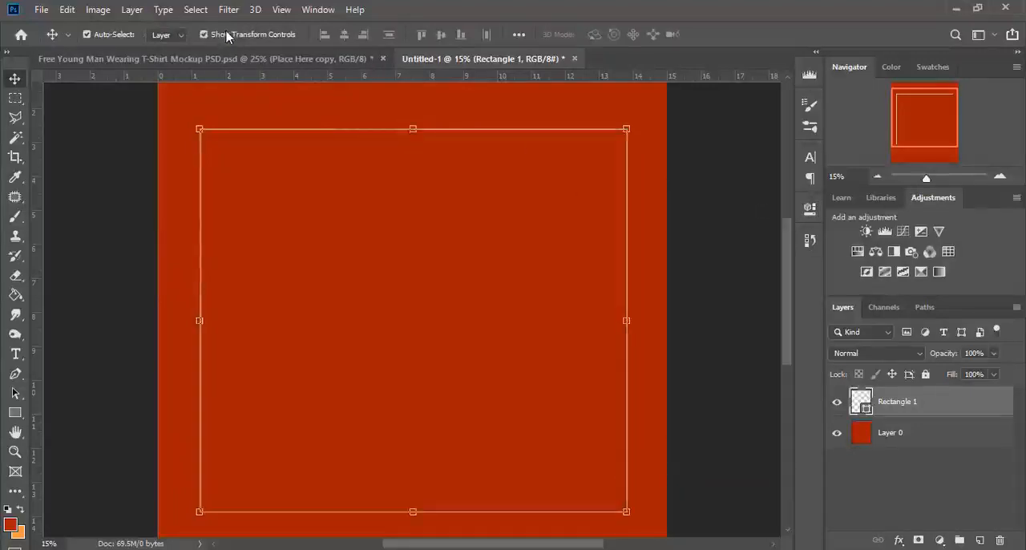
# Set the rectangle's stroke width to 10 px.
pyautogui.click(14, 412)
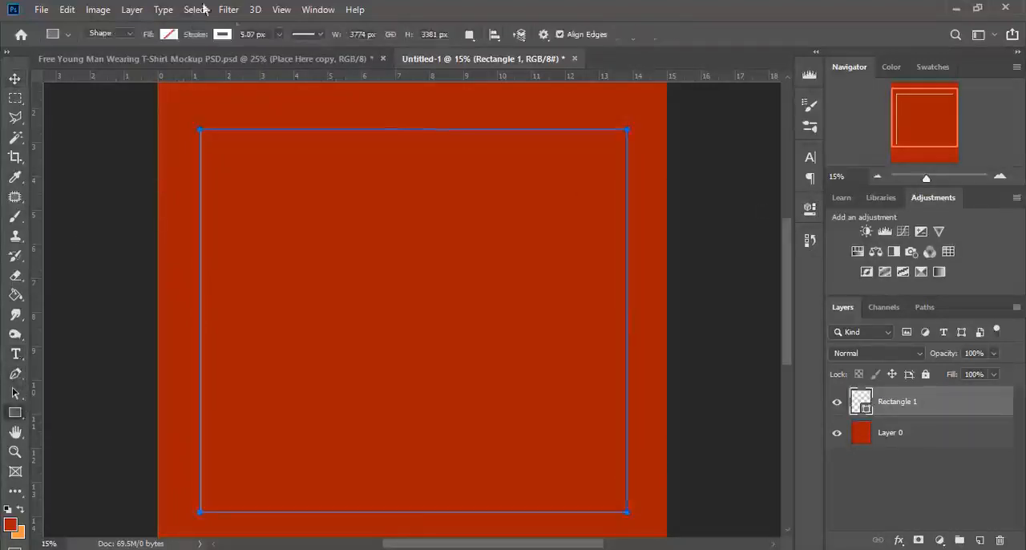
pyautogui.click(278, 35)
pyautogui.moveTo(277, 53); pyautogui.dragTo(280, 54)
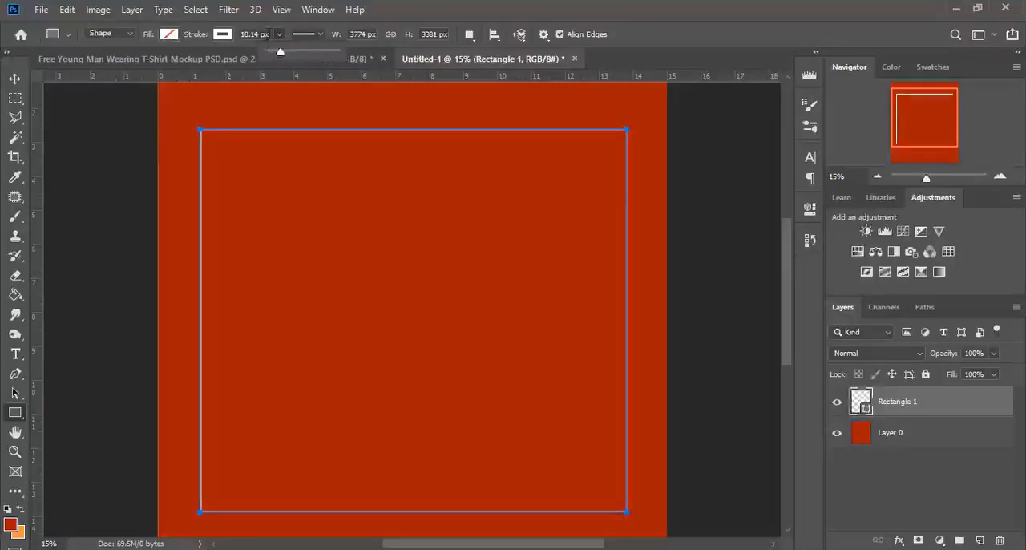
pyautogui.press('Return')
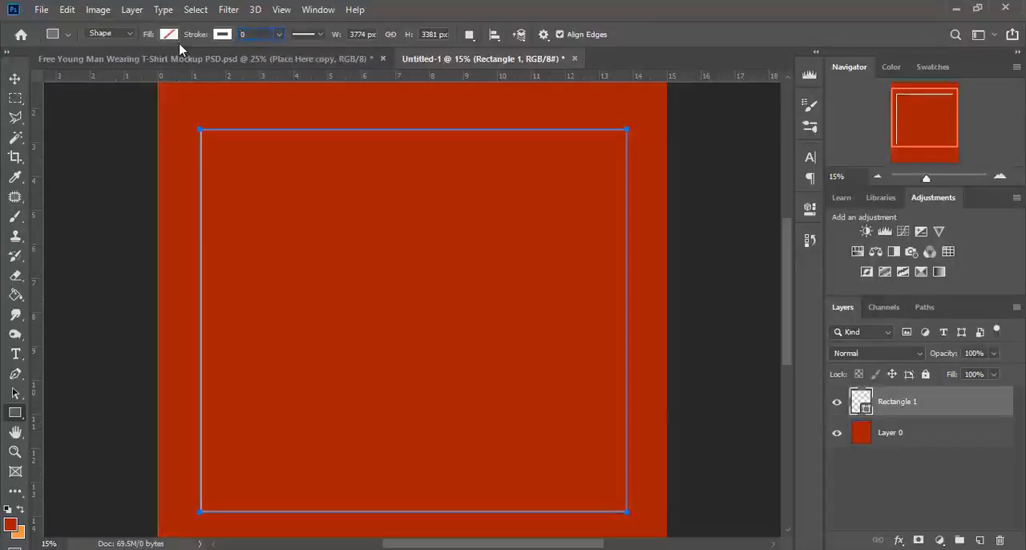
pyautogui.press('BackSpace')
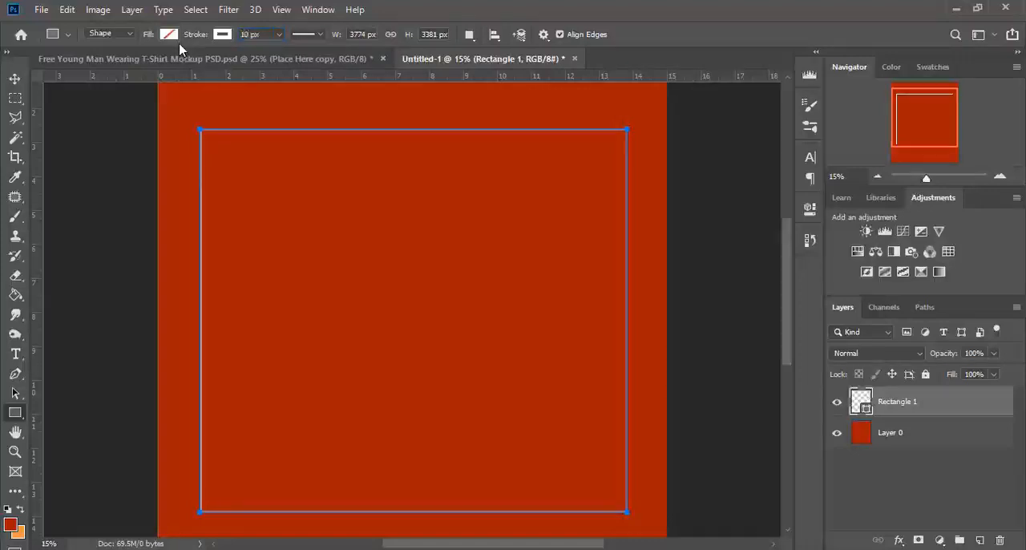
# Turn off the Move tool's transform controls and check the rectangle's outline on the canvas.
pyautogui.click(15, 79)
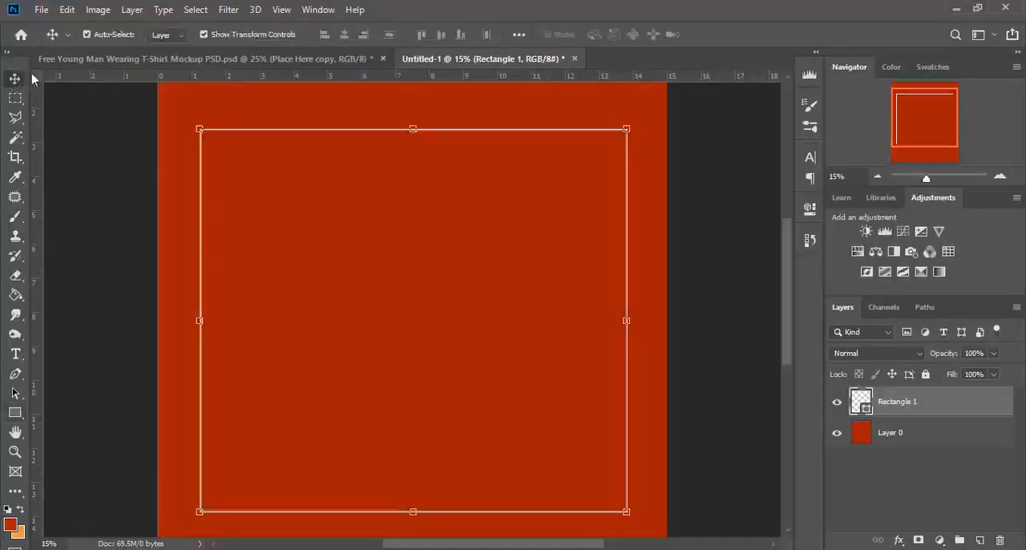
pyautogui.click(204, 35)
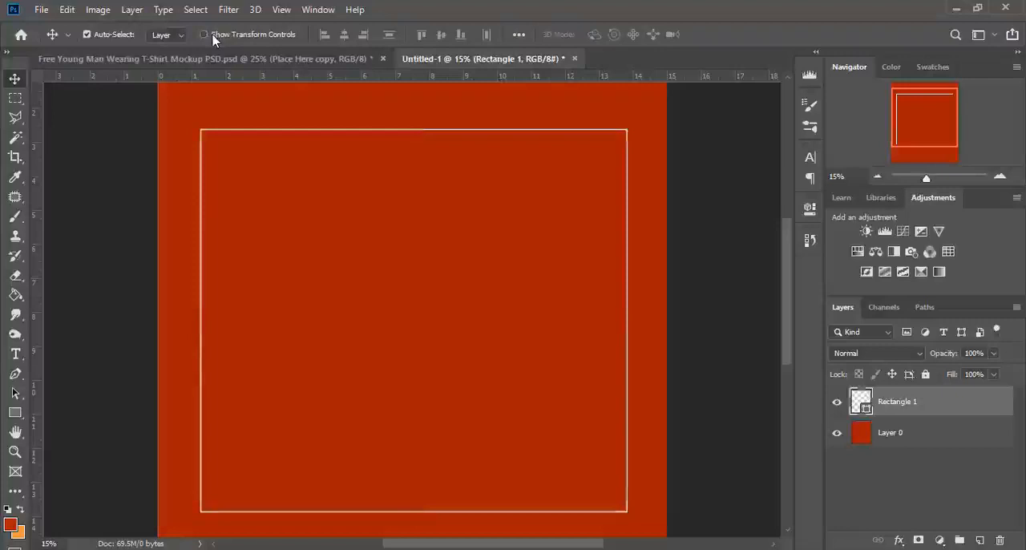
pyautogui.scroll(-2, 266, 148)
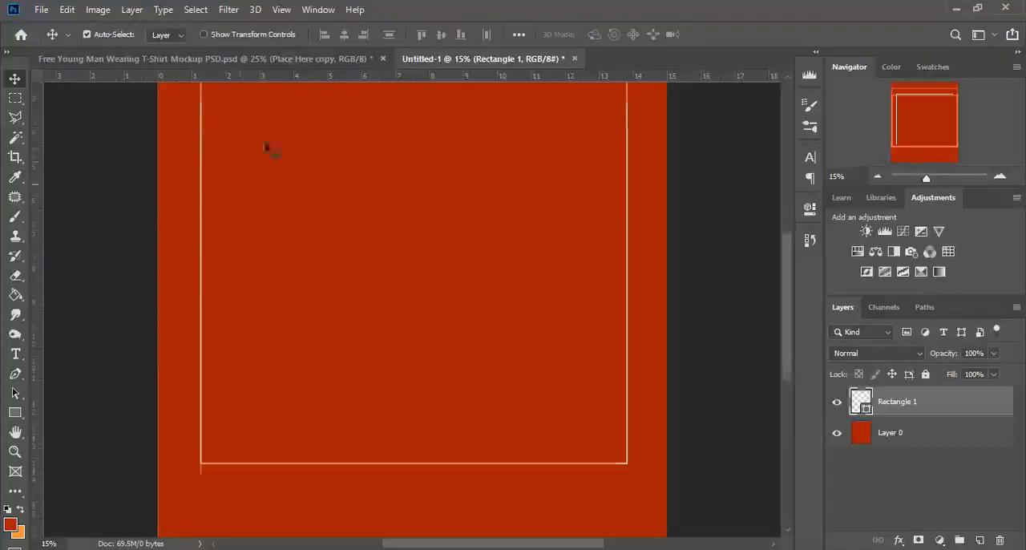
pyautogui.scroll(1, 268, 141)
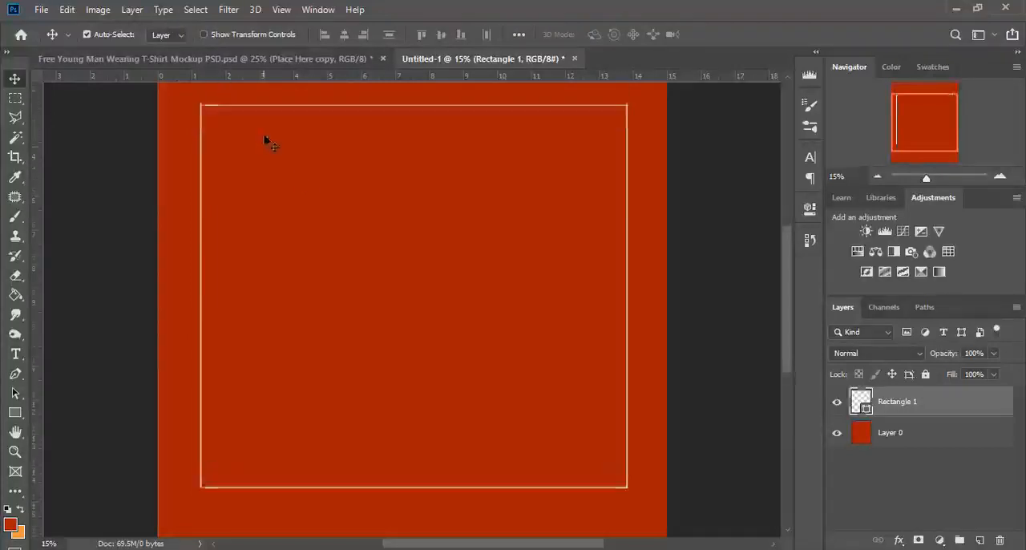
# Increase the rectangle's stroke width to 13 px.
pyautogui.click(15, 412)
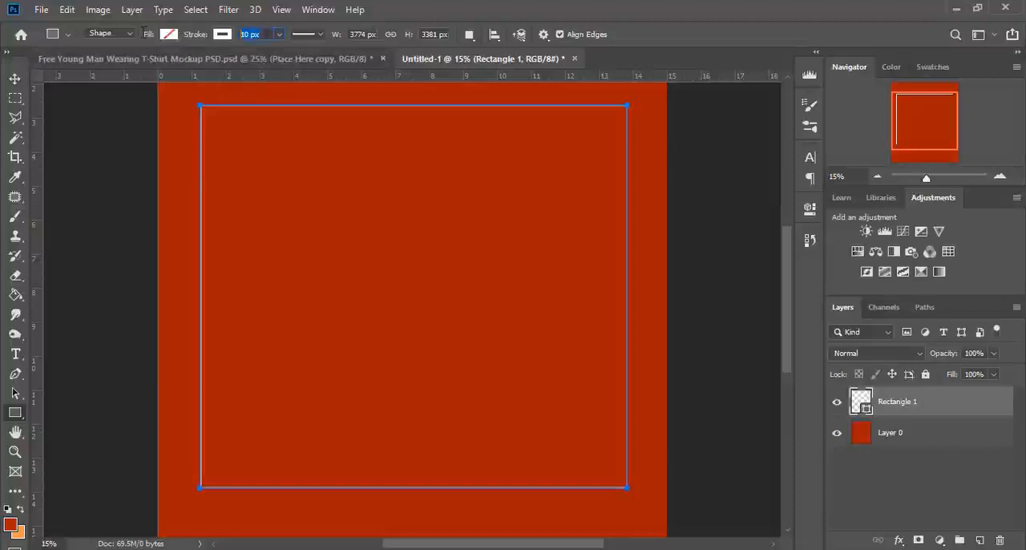
pyautogui.press('Return')
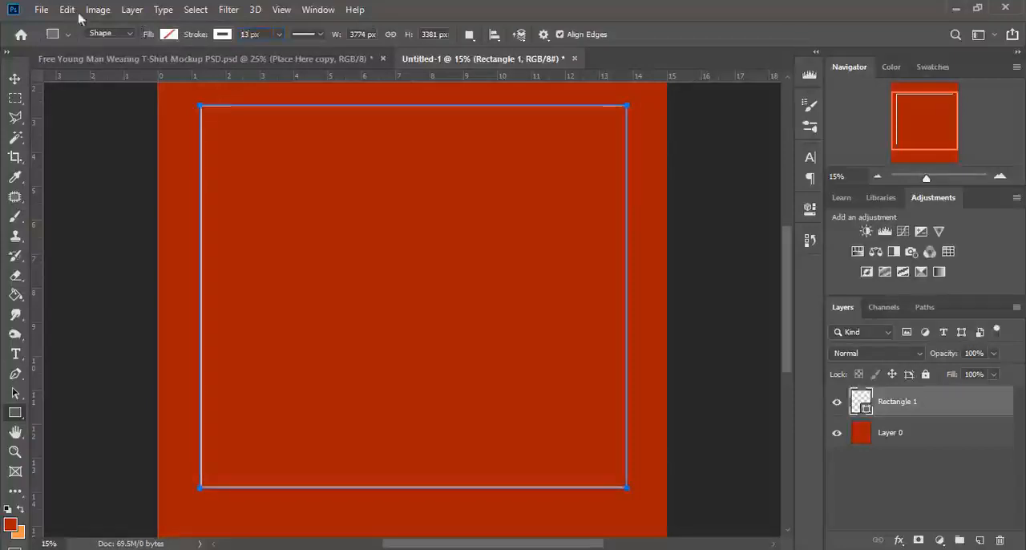
pyautogui.click(15, 79)
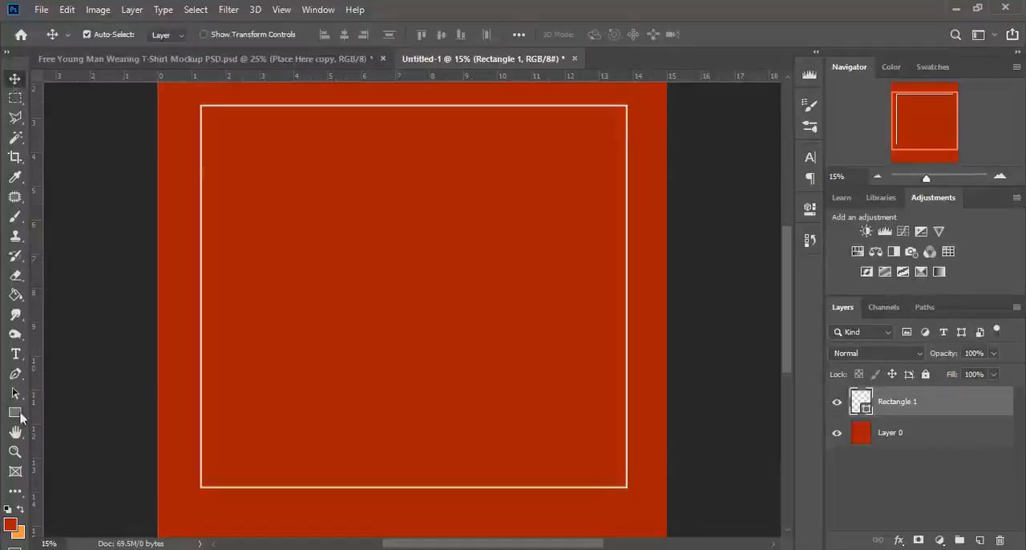
# Give the large rectangle a solid red fill matching the background.
pyautogui.click(15, 374)
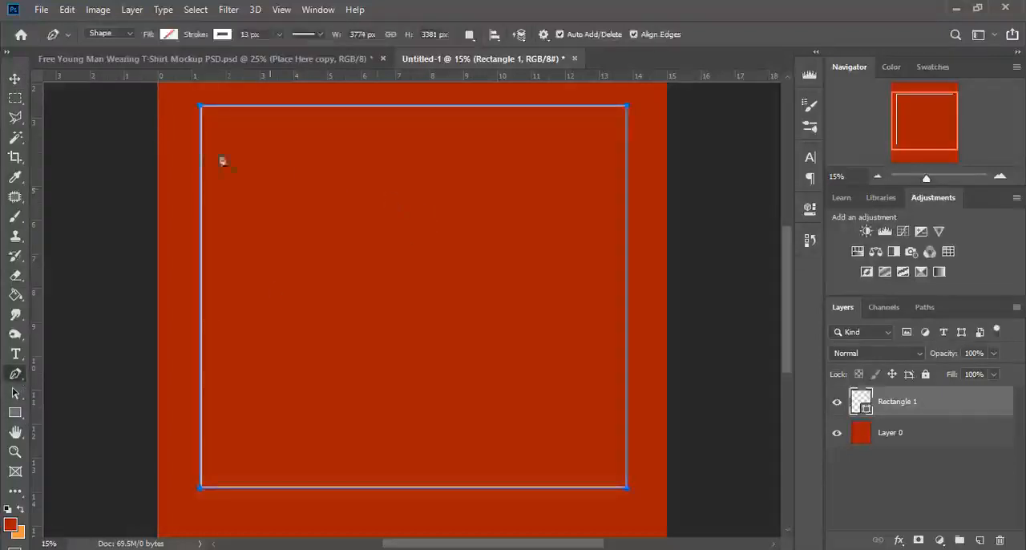
pyautogui.click(15, 412)
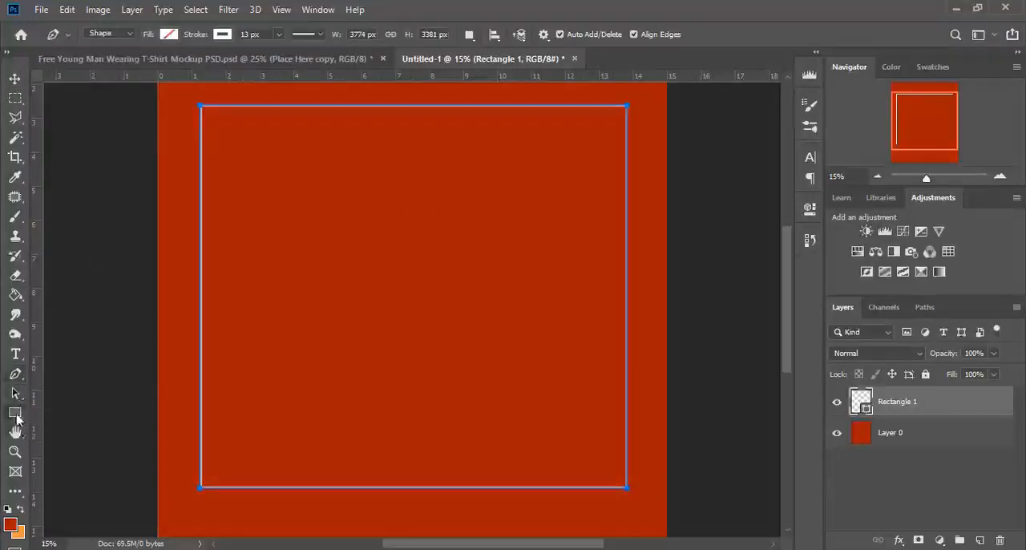
pyautogui.click(170, 35)
pyautogui.click(138, 67)
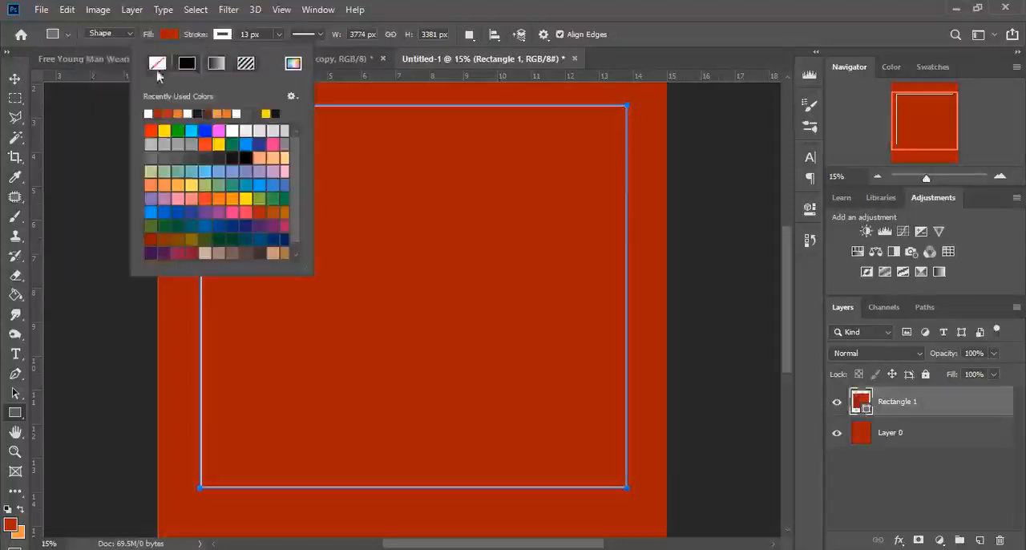
# Try removing the rectangle's stroke and changing its fill to white.
pyautogui.click(157, 64)
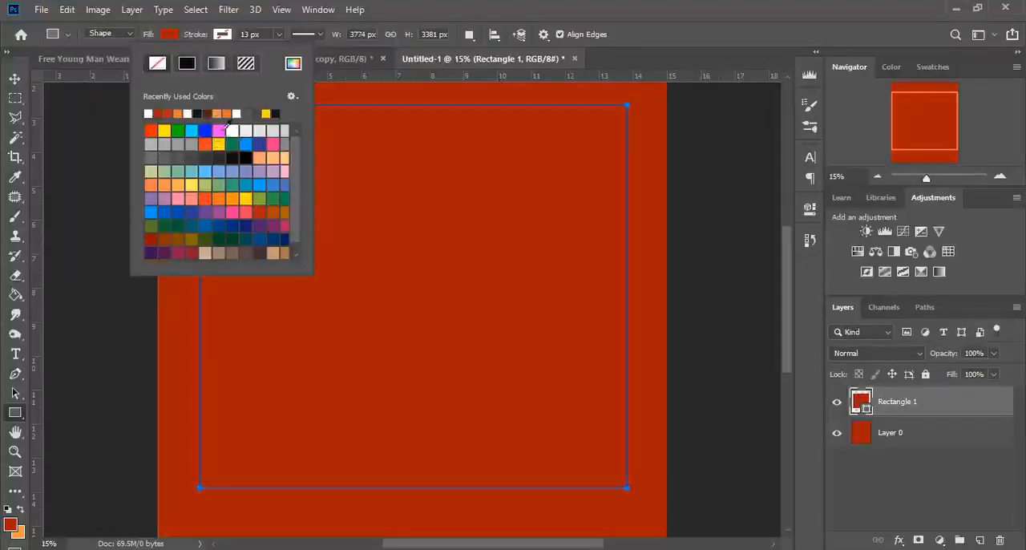
pyautogui.click(170, 35)
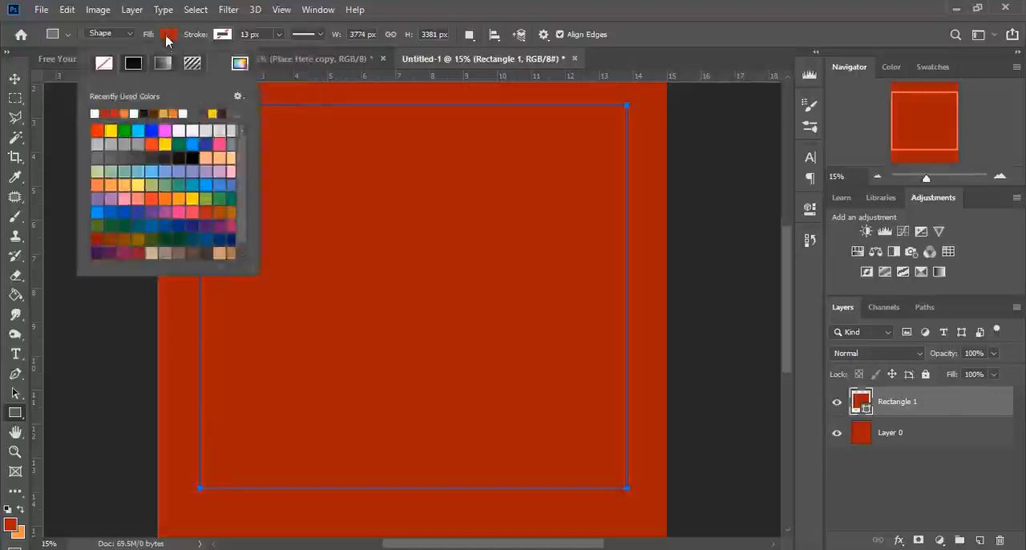
pyautogui.click(181, 128)
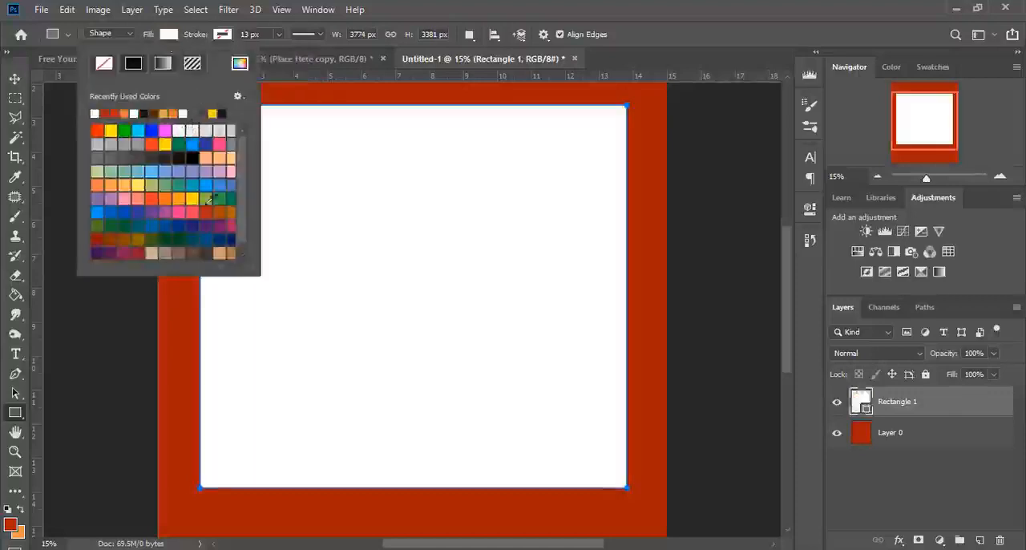
# Undo the white fill and the stroke removal, going back to the history state of the red fill.
pyautogui.click(810, 242)
pyautogui.click(690, 283)
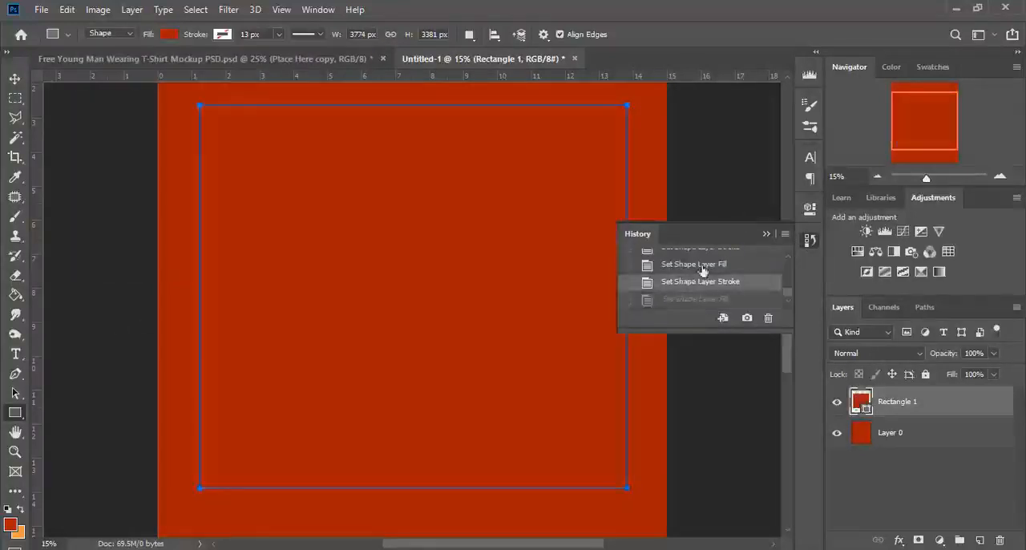
pyautogui.click(700, 267)
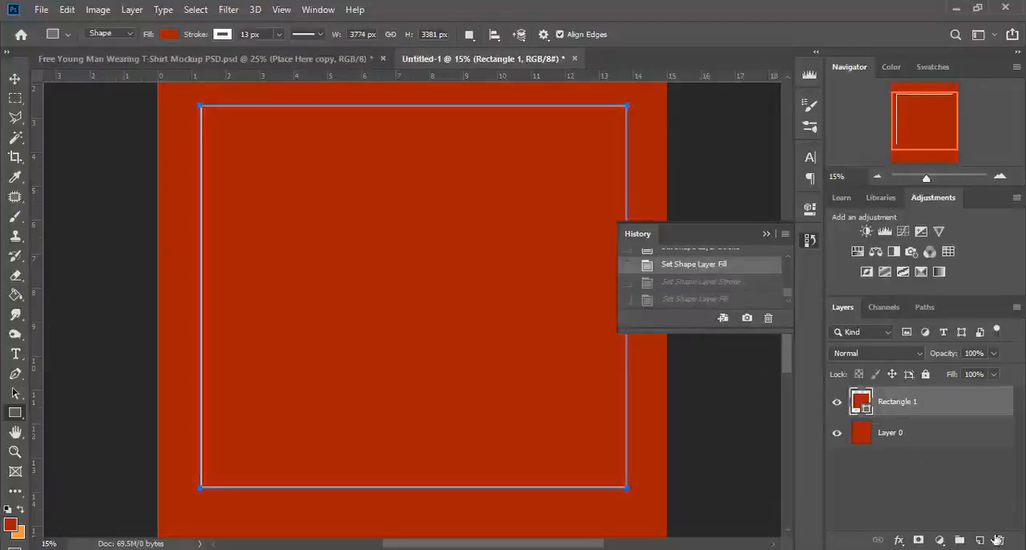
# On a new layer, draw a white-filled vertical bar about 14 x 3367 px spanning the frame's height, roughly a quarter of its width from the left edge.
pyautogui.click(979, 540)
pyautogui.click(169, 34)
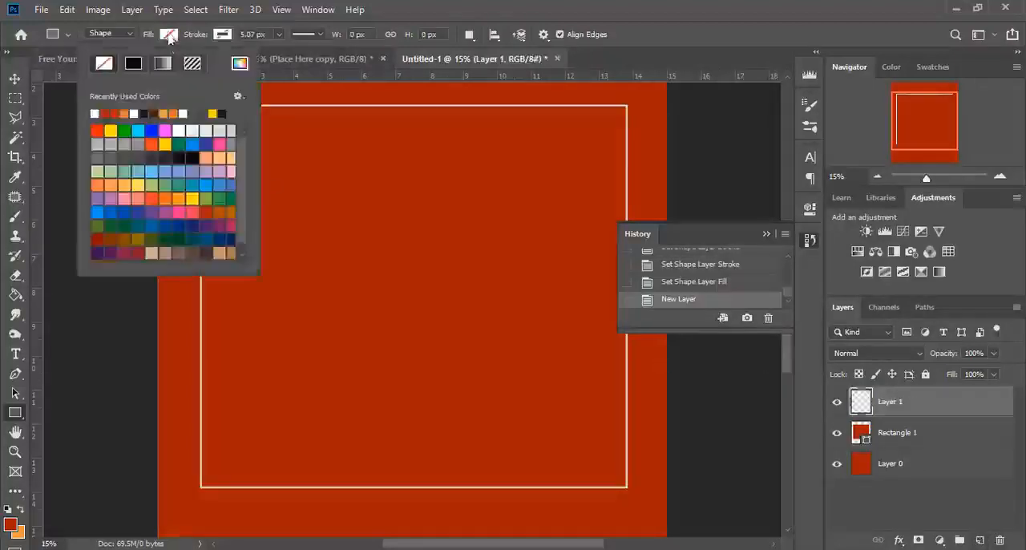
pyautogui.click(136, 113)
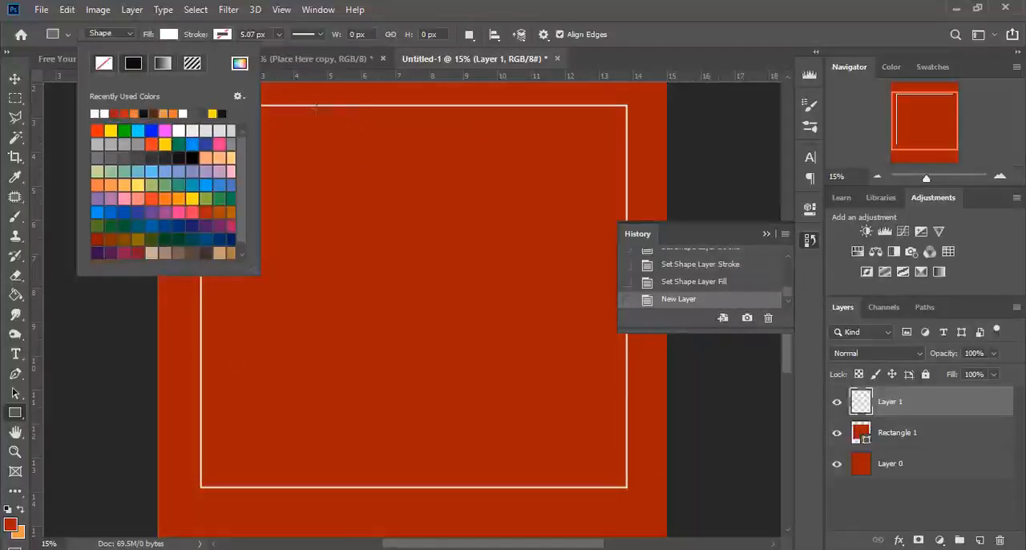
pyautogui.moveTo(317, 107); pyautogui.dragTo(318, 486)
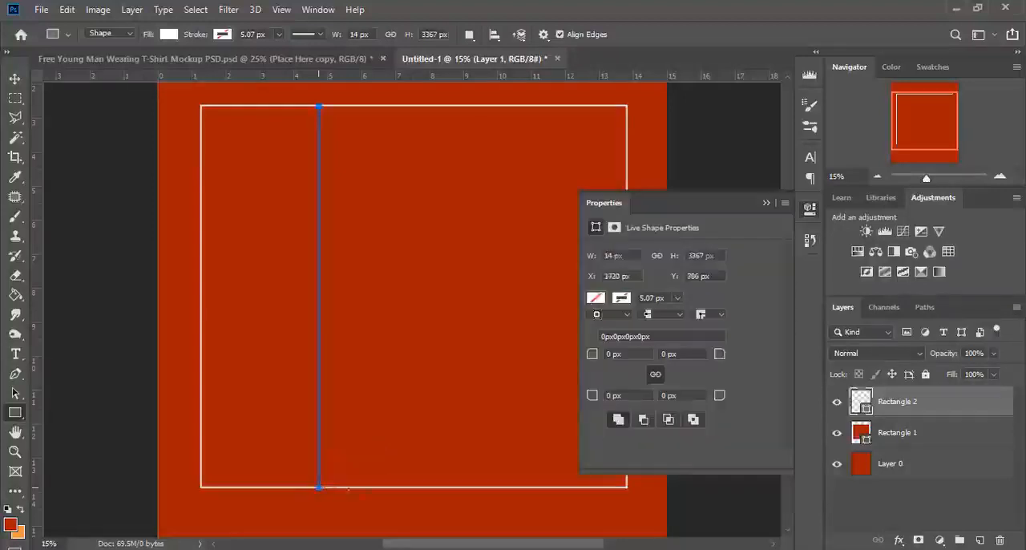
pyautogui.click(15, 79)
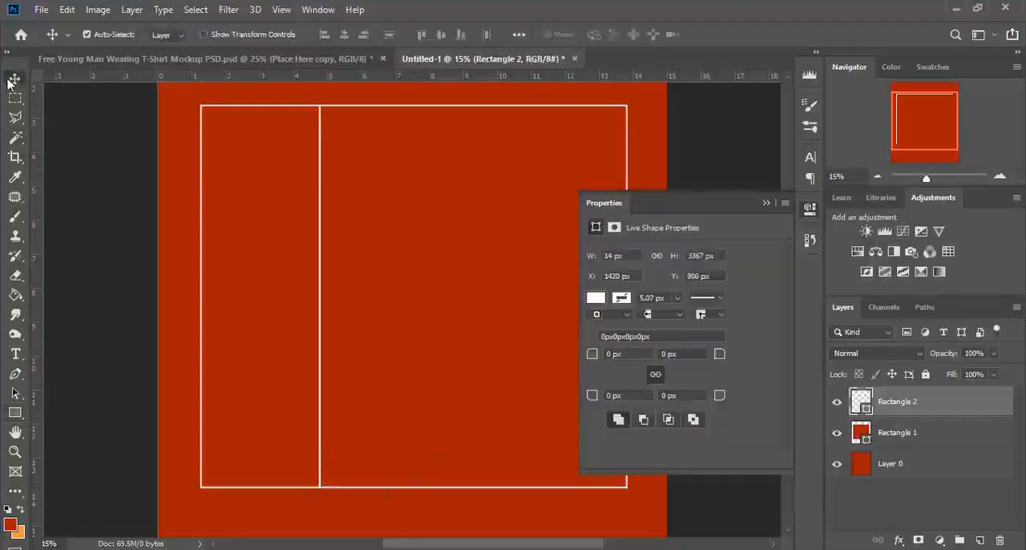
# Move the white vertical bar rightward to roughly a third of the frame's width.
pyautogui.click(766, 205)
pyautogui.hotkey('shift', 'Right')
pyautogui.hotkey('shift', 'Right')
pyautogui.hotkey('shift', 'Right')
pyautogui.hotkey('shift', 'Right')
pyautogui.hotkey('shift', 'Right')
pyautogui.hotkey('shift', 'Right')
pyautogui.hotkey('shift', 'Right')
pyautogui.hotkey('shift', 'Right')
pyautogui.hotkey('shift', 'Right')
pyautogui.hotkey('shift', 'Right')
pyautogui.hotkey('shift', 'Right')
pyautogui.hotkey('shift', 'Right')
pyautogui.hotkey('shift', 'Right')
pyautogui.hotkey('shift', 'Right')
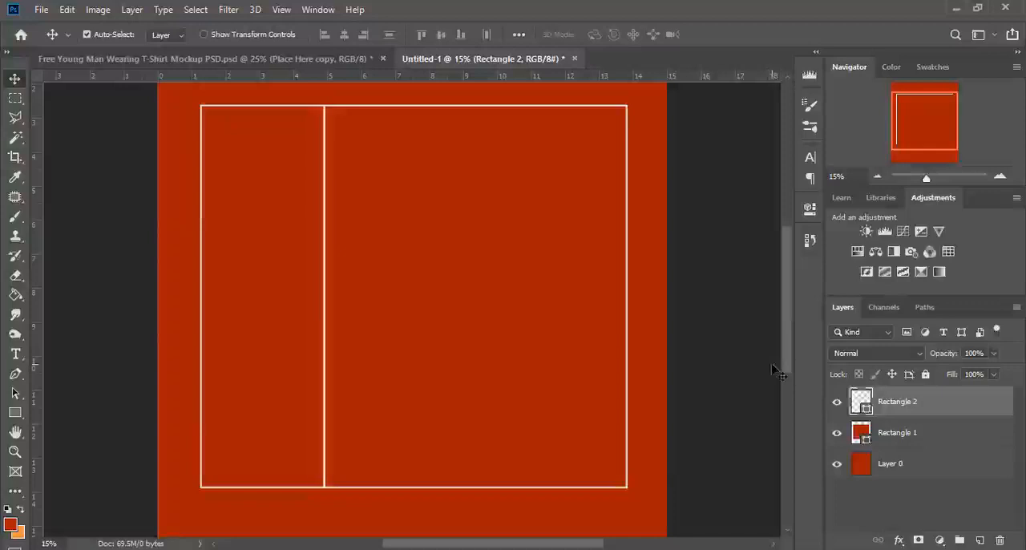
# Duplicate the vertical bar and move the copy rightward to roughly two thirds of the frame's width.
pyautogui.moveTo(937, 407); pyautogui.dragTo(979, 539)
pyautogui.hotkey('shift', 'Right')
pyautogui.hotkey('shift', 'Right')
pyautogui.hotkey('shift', 'Right')
pyautogui.hotkey('shift', 'Right')
pyautogui.hotkey('shift', 'Right')
pyautogui.hotkey('shift', 'Right')
pyautogui.hotkey('shift', 'Right')
pyautogui.hotkey('shift', 'Right')
pyautogui.hotkey('shift', 'Right')
pyautogui.hotkey('shift', 'Right')
pyautogui.hotkey('shift', 'Right')
pyautogui.hotkey('shift', 'Right')
pyautogui.hotkey('shift', 'Right')
pyautogui.hotkey('shift', 'Right')
pyautogui.hotkey('shift', 'Right')
pyautogui.hotkey('shift', 'Right')
pyautogui.hotkey('shift', 'Right')
pyautogui.hotkey('shift', 'Right')
pyautogui.hotkey('shift', 'Right')
pyautogui.hotkey('shift', 'Right')
pyautogui.hotkey('shift', 'Right')
pyautogui.hotkey('shift', 'Right')
pyautogui.hotkey('shift', 'Right')
pyautogui.hotkey('shift', 'Right')
pyautogui.hotkey('shift', 'Right')
pyautogui.hotkey('shift', 'Right')
pyautogui.hotkey('shift', 'Right')
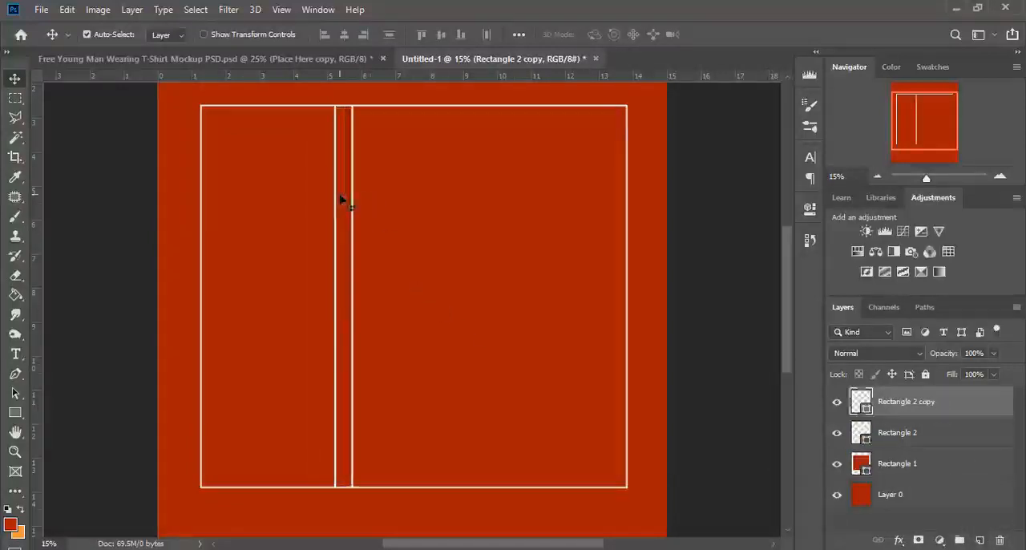
pyautogui.hotkey('shift', 'Right')
pyautogui.hotkey('shift', 'Right')
pyautogui.hotkey('shift', 'Right')
pyautogui.hotkey('shift', 'Right')
pyautogui.hotkey('shift', 'Right')
pyautogui.hotkey('shift', 'Right')
pyautogui.hotkey('shift', 'Right')
pyautogui.hotkey('shift', 'Right')
pyautogui.hotkey('shift', 'Right')
pyautogui.hotkey('shift', 'Right')
pyautogui.hotkey('shift', 'Right')
pyautogui.hotkey('shift', 'Right')
pyautogui.hotkey('shift', 'Right')
pyautogui.hotkey('shift', 'Right')
pyautogui.hotkey('shift', 'Right')
pyautogui.hotkey('shift', 'Right')
pyautogui.hotkey('shift', 'Right')
pyautogui.hotkey('shift', 'Right')
pyautogui.hotkey('shift', 'Right')
pyautogui.hotkey('shift', 'Right')
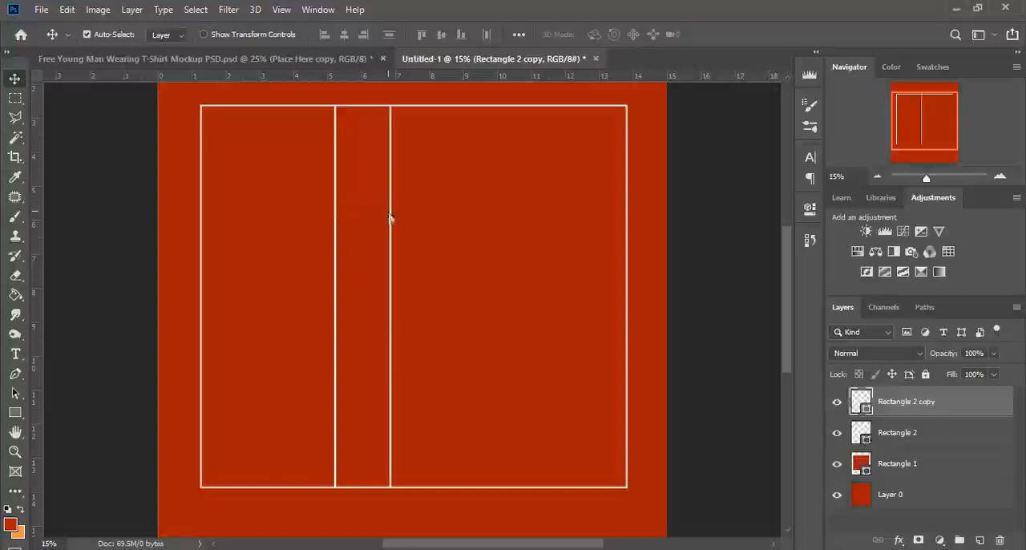
pyautogui.hotkey('shift', 'Right')
pyautogui.hotkey('shift', 'Right')
pyautogui.hotkey('shift', 'Right')
pyautogui.hotkey('shift', 'Right')
pyautogui.hotkey('shift', 'Right')
pyautogui.hotkey('shift', 'Right')
pyautogui.hotkey('shift', 'Right')
pyautogui.hotkey('shift', 'Right')
pyautogui.hotkey('shift', 'Right')
pyautogui.hotkey('shift', 'Right')
pyautogui.hotkey('shift', 'Right')
pyautogui.hotkey('shift', 'Right')
pyautogui.hotkey('shift', 'Right')
pyautogui.hotkey('shift', 'Right')
pyautogui.hotkey('shift', 'Right')
pyautogui.hotkey('shift', 'Right')
pyautogui.hotkey('shift', 'Right')
pyautogui.hotkey('shift', 'Right')
pyautogui.hotkey('shift', 'Right')
pyautogui.hotkey('shift', 'Right')
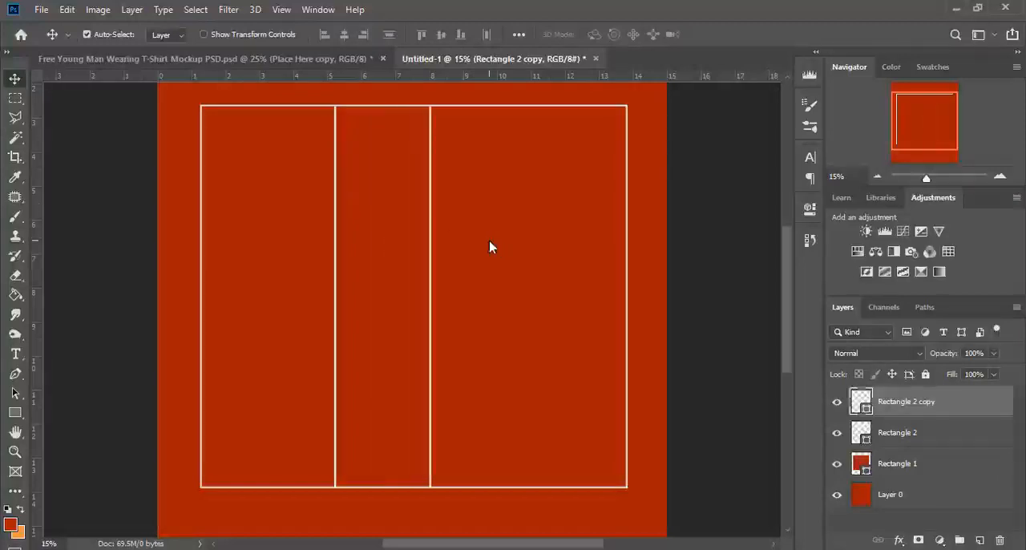
pyautogui.hotkey('shift', 'Right')
pyautogui.hotkey('shift', 'Right')
pyautogui.hotkey('shift', 'Right')
pyautogui.hotkey('shift', 'Right')
pyautogui.hotkey('shift', 'Right')
pyautogui.hotkey('shift', 'Right')
pyautogui.hotkey('shift', 'Right')
pyautogui.hotkey('shift', 'Right')
pyautogui.hotkey('shift', 'Right')
pyautogui.hotkey('shift', 'Right')
pyautogui.hotkey('shift', 'Right')
pyautogui.hotkey('shift', 'Right')
pyautogui.hotkey('shift', 'Right')
pyautogui.hotkey('shift', 'Right')
pyautogui.hotkey('shift', 'Right')
pyautogui.hotkey('shift', 'Right')
pyautogui.hotkey('shift', 'Right')
pyautogui.hotkey('shift', 'Right')
pyautogui.hotkey('shift', 'Right')
pyautogui.hotkey('shift', 'Right')
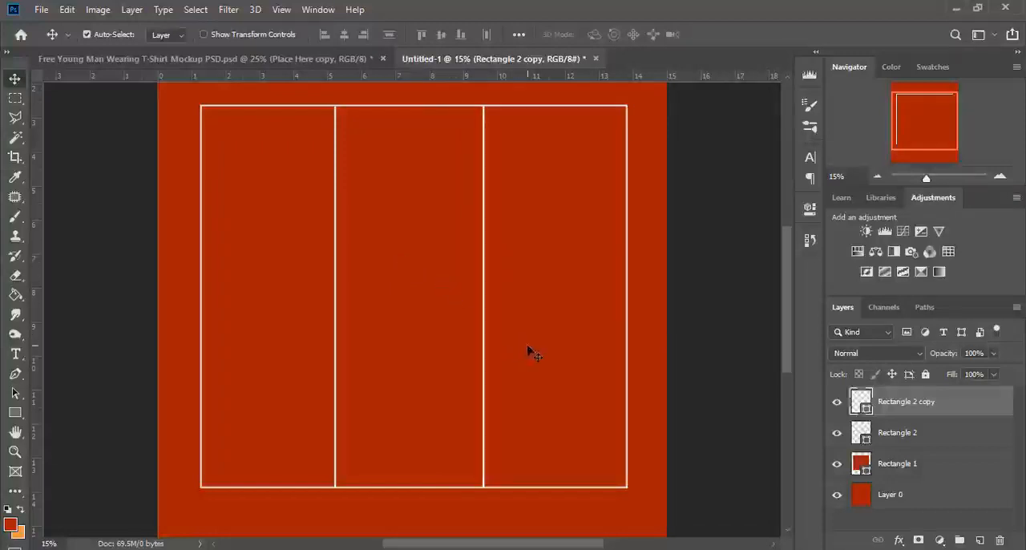
# Fine-tune the duplicate and the original vertical bar slightly rightward to even out the frame's three columns.
pyautogui.hotkey('shift', 'Right')
pyautogui.hotkey('shift', 'Right')
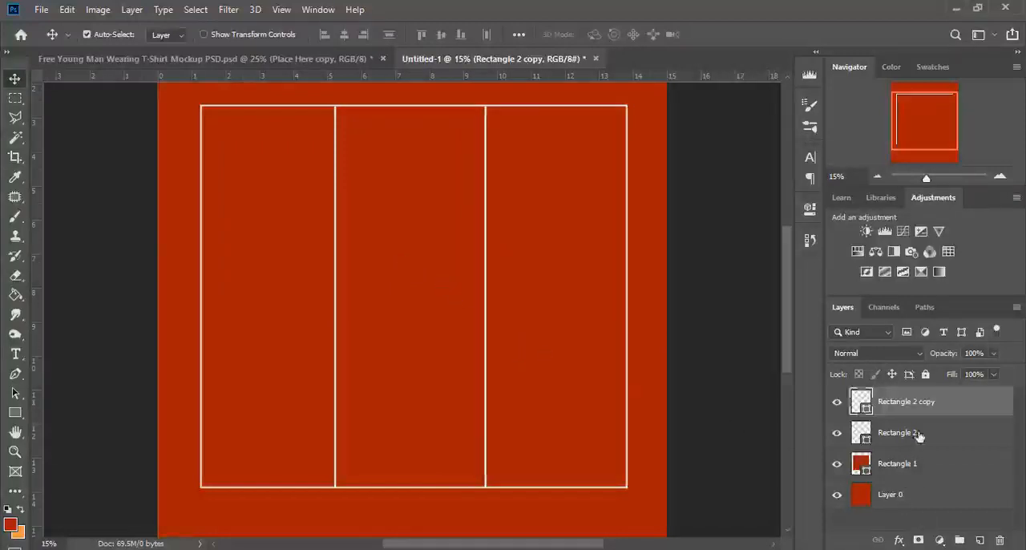
pyautogui.click(919, 435)
pyautogui.hotkey('shift', 'Right')
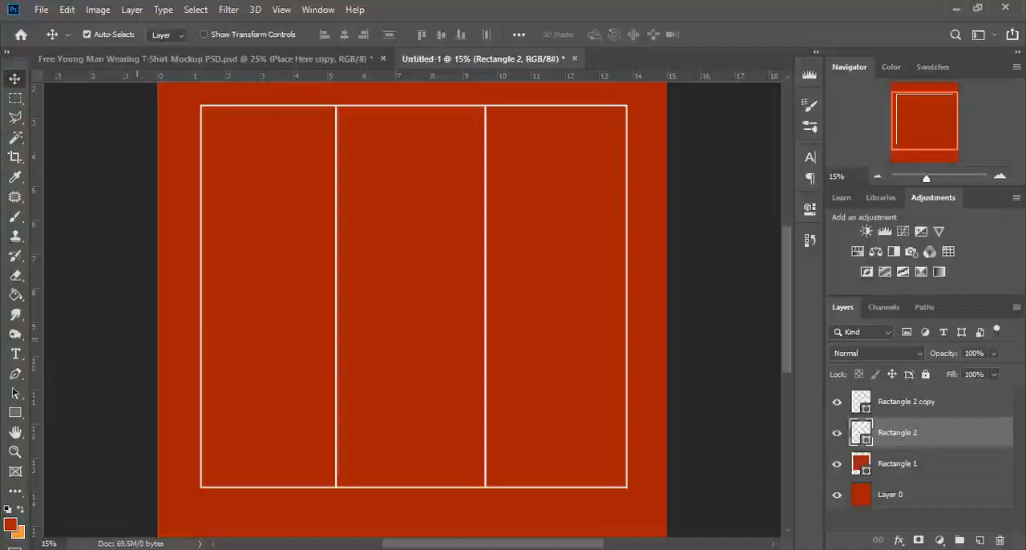
# Draw a white horizontal bar about 3781 x 7 px across the frame's full width, somewhat above its middle.
pyautogui.click(15, 413)
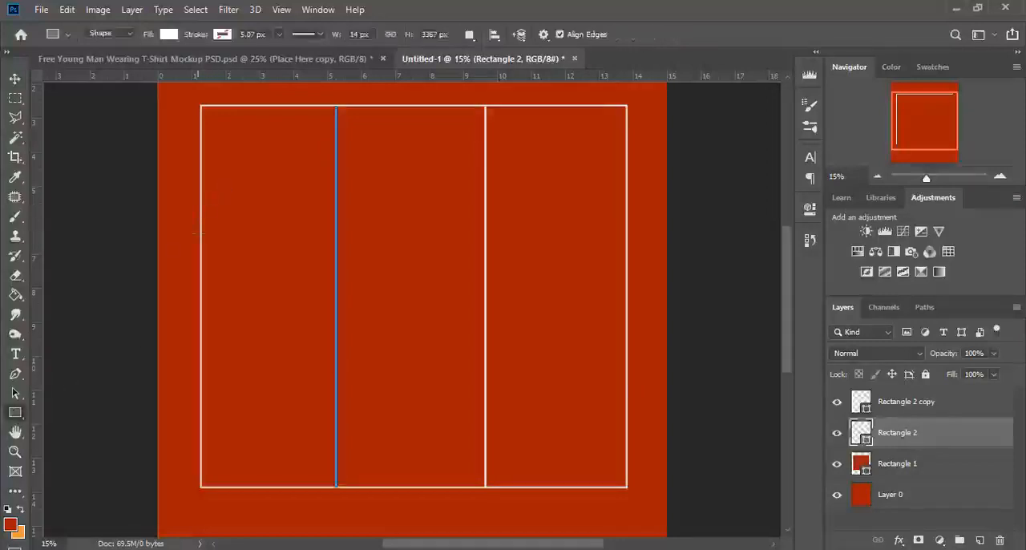
pyautogui.moveTo(199, 251); pyautogui.dragTo(627, 253)
pyautogui.press('v')
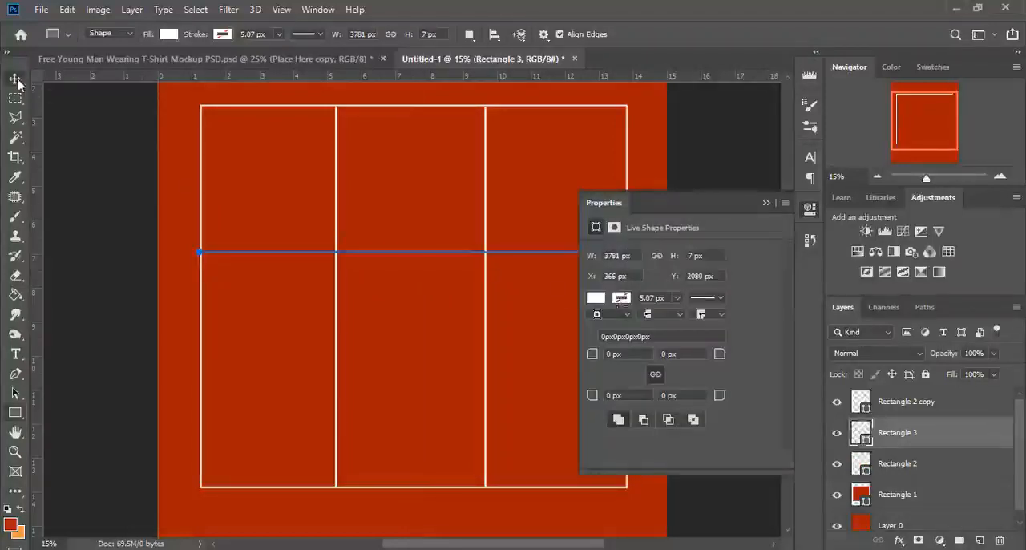
# Show the transform controls and scale the horizontal bar vertically to 200%, making it 14 px high.
pyautogui.moveTo(931, 181); pyautogui.dragTo(934, 181)
pyautogui.click(204, 35)
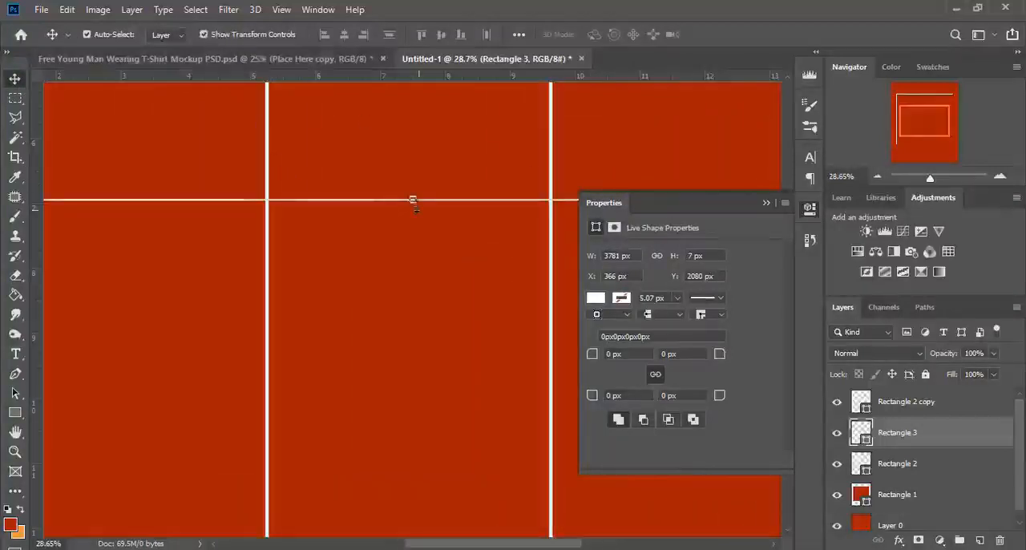
pyautogui.moveTo(413, 200); pyautogui.dragTo(418, 209)
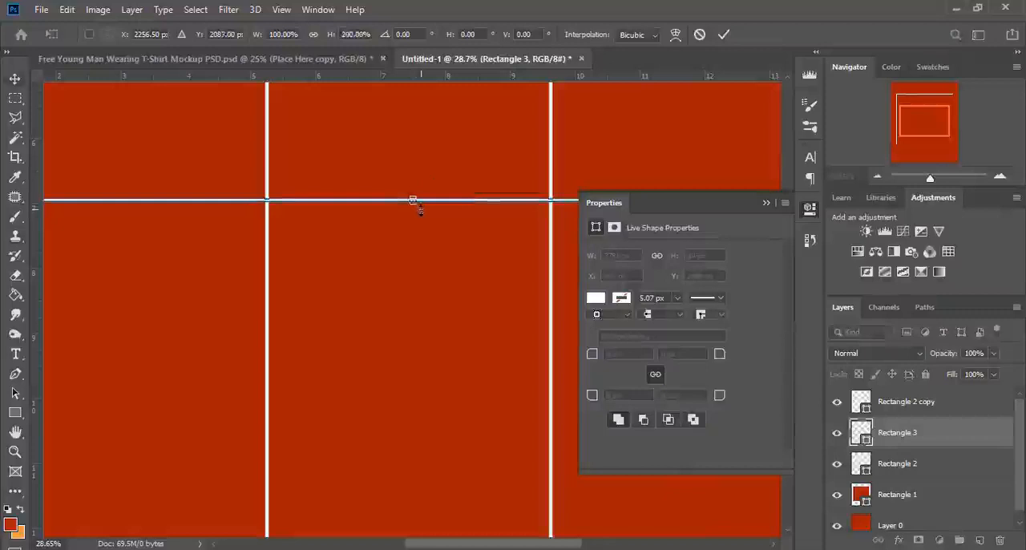
pyautogui.press('Return')
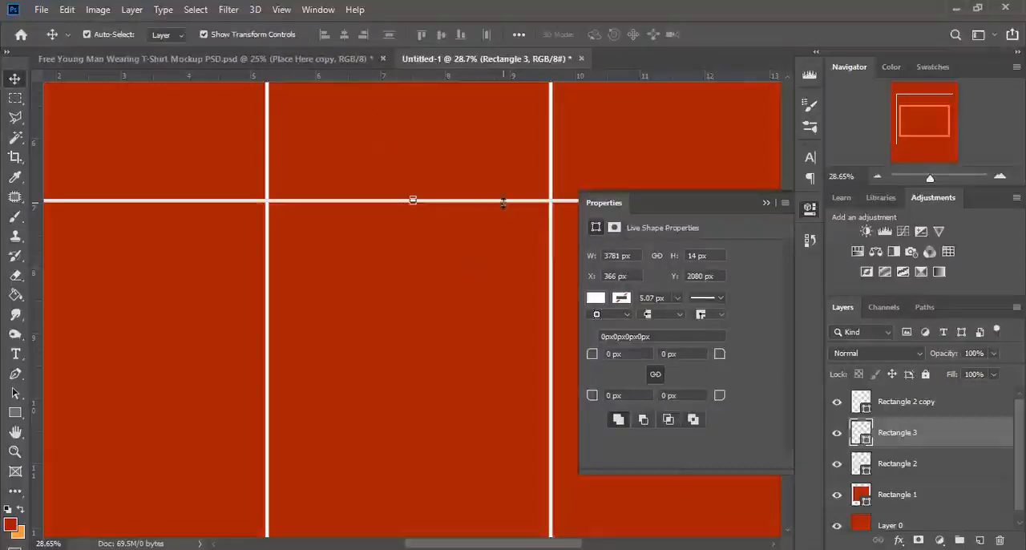
pyautogui.moveTo(856, 177); pyautogui.dragTo(551, 207)
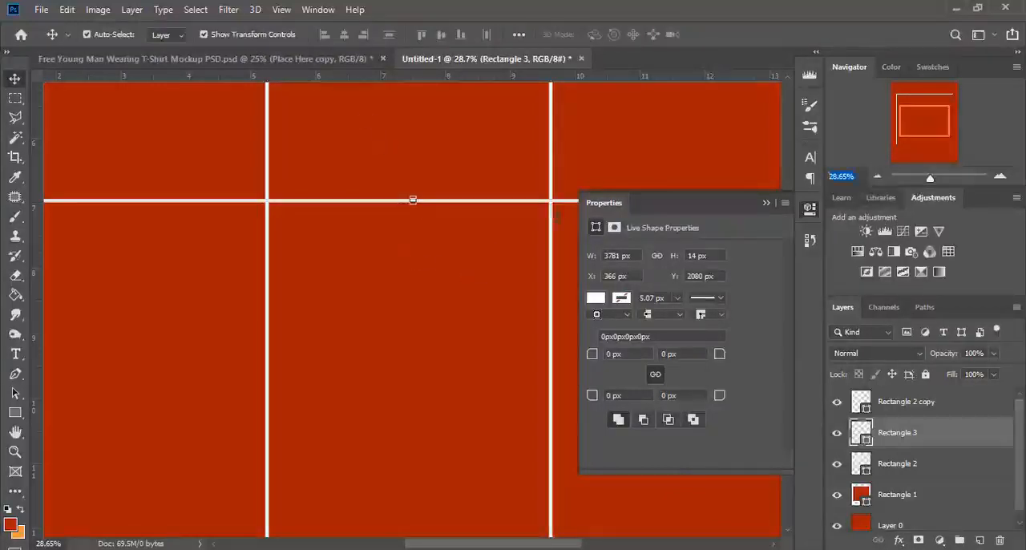
pyautogui.write('15')
pyautogui.press('Return')
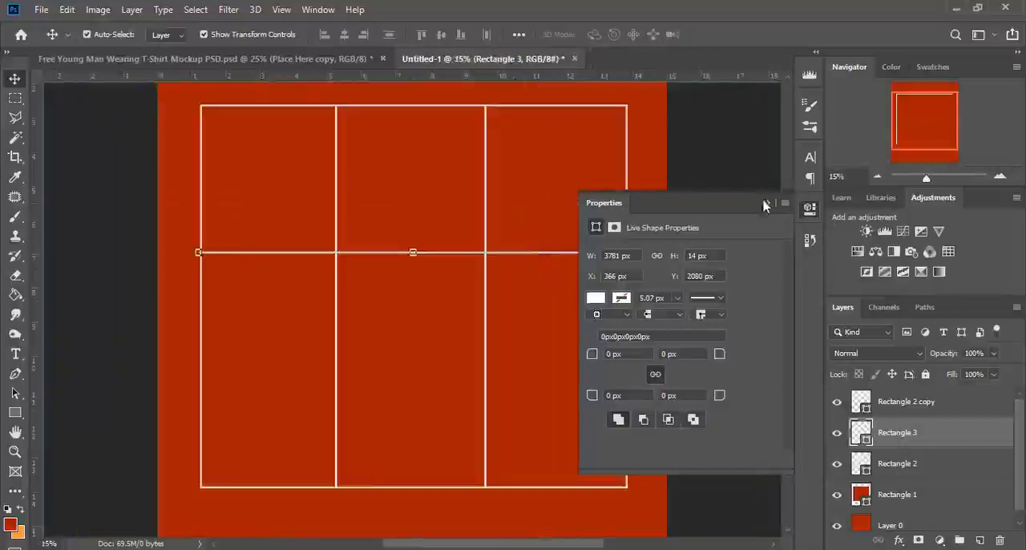
pyautogui.click(766, 204)
pyautogui.click(932, 406)
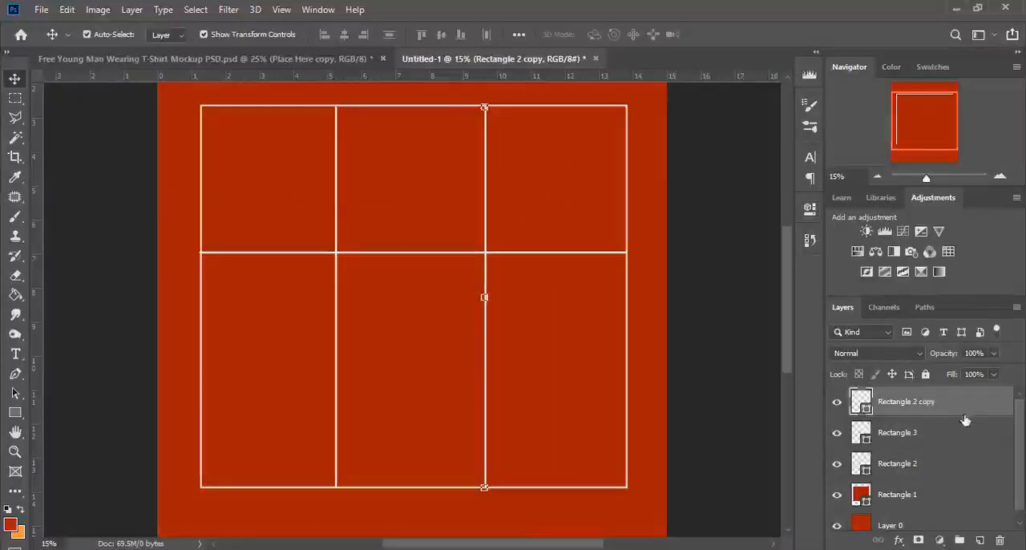
pyautogui.moveTo(970, 412); pyautogui.dragTo(977, 534)
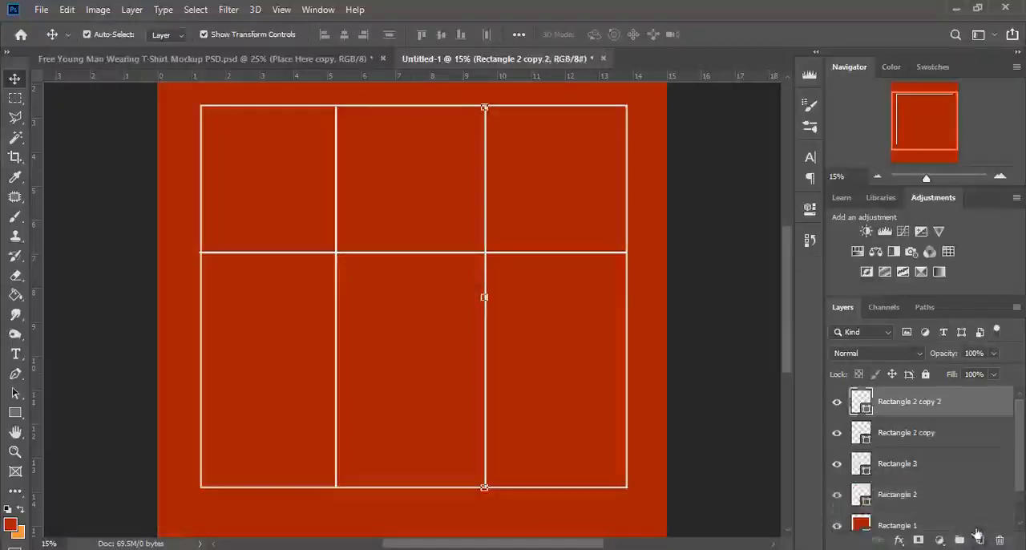
pyautogui.moveTo(494, 273); pyautogui.dragTo(493, 291)
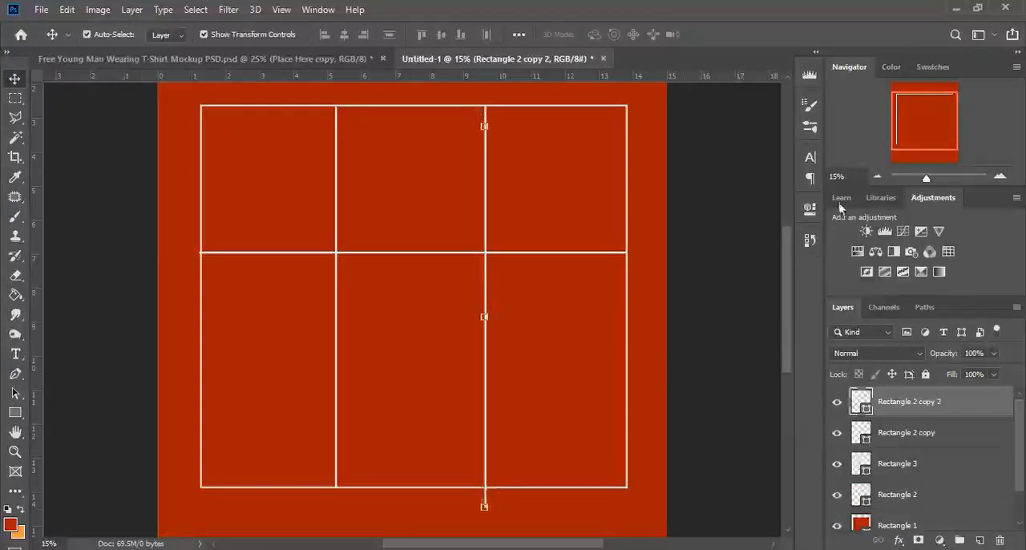
pyautogui.click(811, 239)
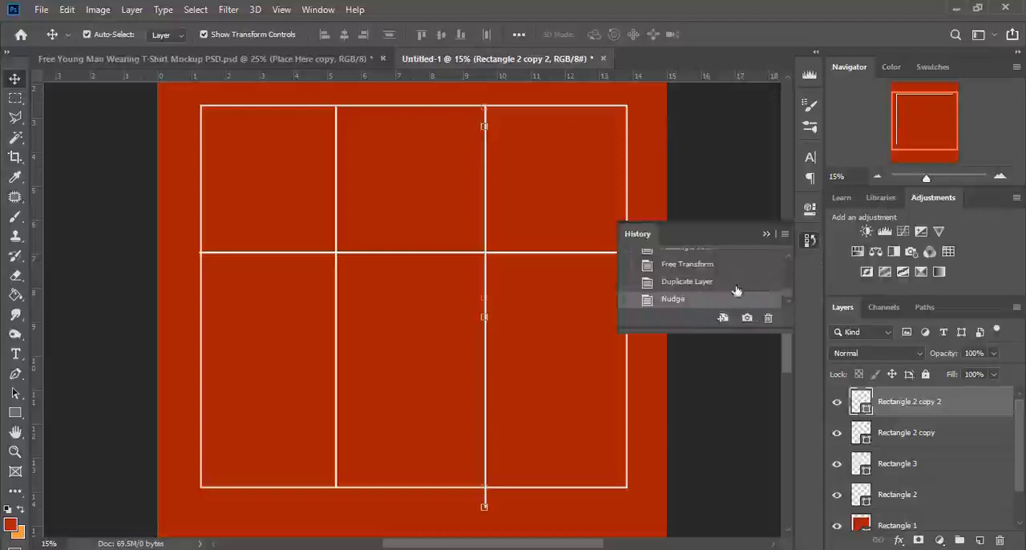
pyautogui.click(735, 282)
pyautogui.press('Delete')
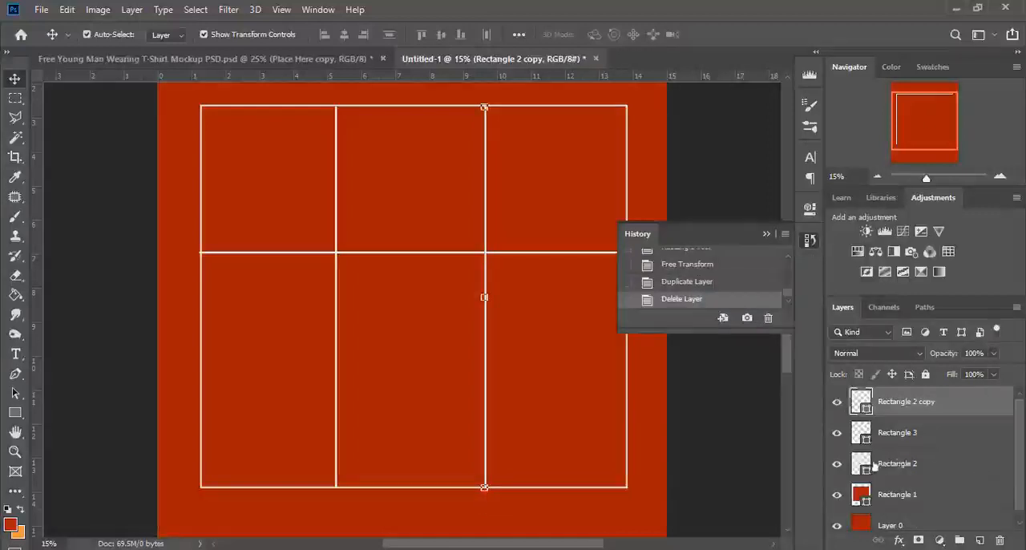
# Duplicate the horizontal bar and move the copy down to about 70% of the frame's height from its upper edge.
pyautogui.click(837, 402)
pyautogui.click(837, 401)
pyautogui.click(837, 432)
pyautogui.click(837, 433)
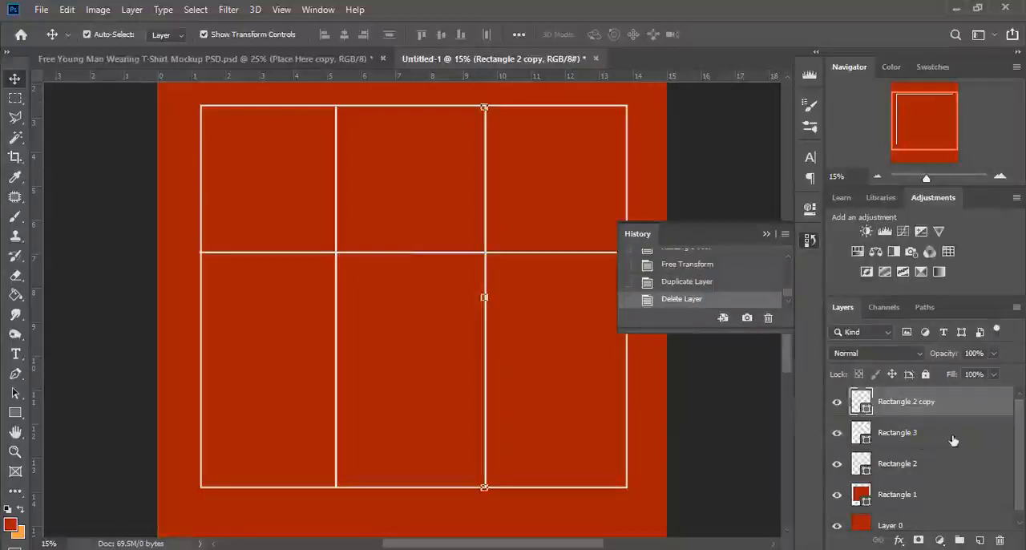
pyautogui.click(956, 441)
pyautogui.moveTo(969, 433); pyautogui.dragTo(982, 541)
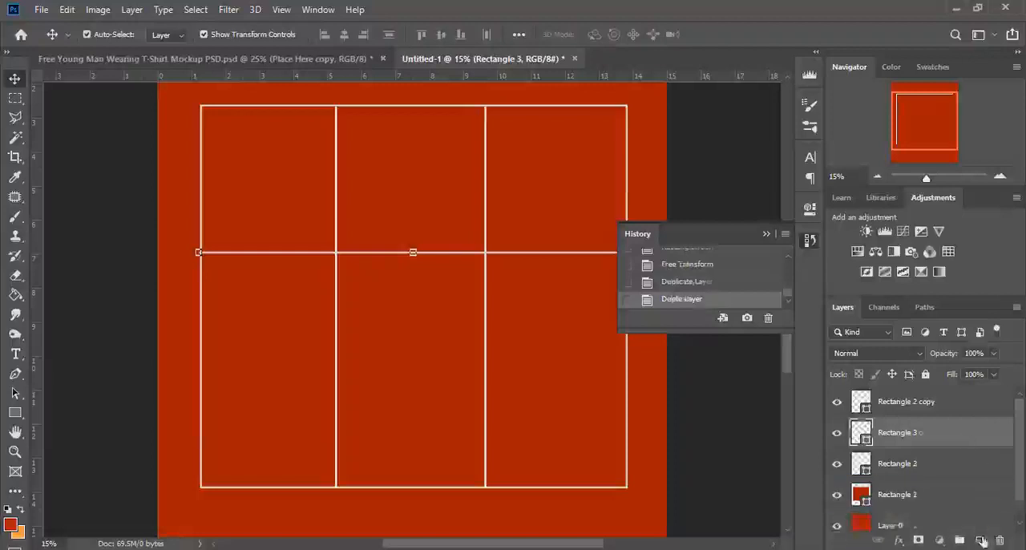
pyautogui.hotkey('shift', 'Down')
pyautogui.hotkey('shift', 'Down')
pyautogui.hotkey('shift', 'Down')
pyautogui.hotkey('shift', 'Down')
pyautogui.hotkey('shift', 'Down')
pyautogui.hotkey('shift', 'Down')
pyautogui.hotkey('shift', 'Down')
pyautogui.hotkey('shift', 'Down')
pyautogui.hotkey('shift', 'Down')
pyautogui.hotkey('shift', 'Down')
pyautogui.hotkey('shift', 'Down')
pyautogui.hotkey('shift', 'Down')
pyautogui.hotkey('shift', 'Down')
pyautogui.hotkey('shift', 'Down')
pyautogui.hotkey('shift', 'Down')
pyautogui.hotkey('shift', 'Down')
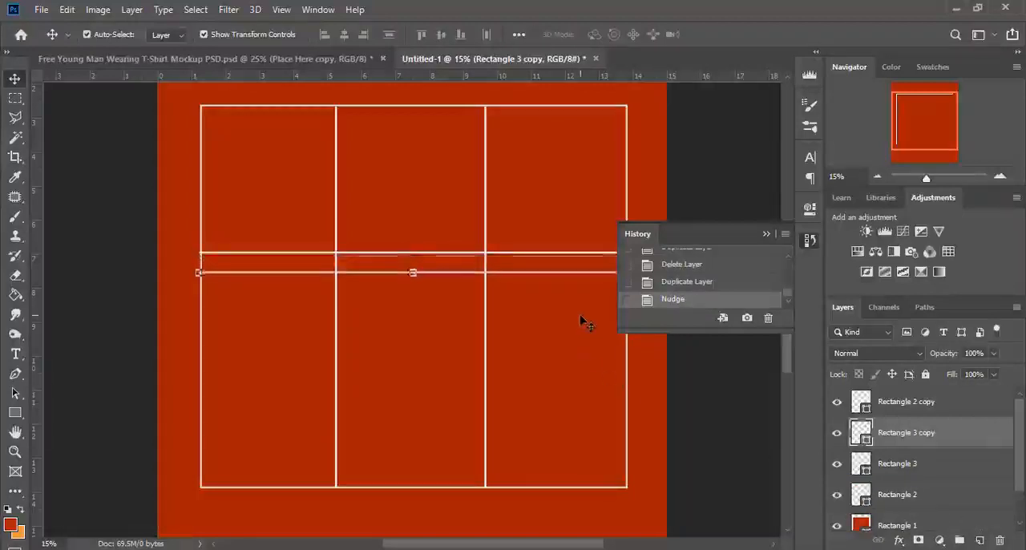
pyautogui.hotkey('shift', 'Down')
pyautogui.hotkey('shift', 'Down')
pyautogui.hotkey('shift', 'Down')
pyautogui.hotkey('shift', 'Down')
pyautogui.hotkey('shift', 'Down')
pyautogui.hotkey('shift', 'Down')
pyautogui.hotkey('shift', 'Down')
pyautogui.hotkey('shift', 'Down')
pyautogui.hotkey('shift', 'Down')
pyautogui.hotkey('shift', 'Down')
pyautogui.hotkey('shift', 'Down')
pyautogui.hotkey('shift', 'Down')
pyautogui.hotkey('shift', 'Down')
pyautogui.hotkey('shift', 'Down')
pyautogui.hotkey('shift', 'Down')
pyautogui.hotkey('shift', 'Down')
pyautogui.hotkey('shift', 'Down')
pyautogui.hotkey('shift', 'Down')
pyautogui.hotkey('shift', 'Down')
pyautogui.hotkey('shift', 'Down')
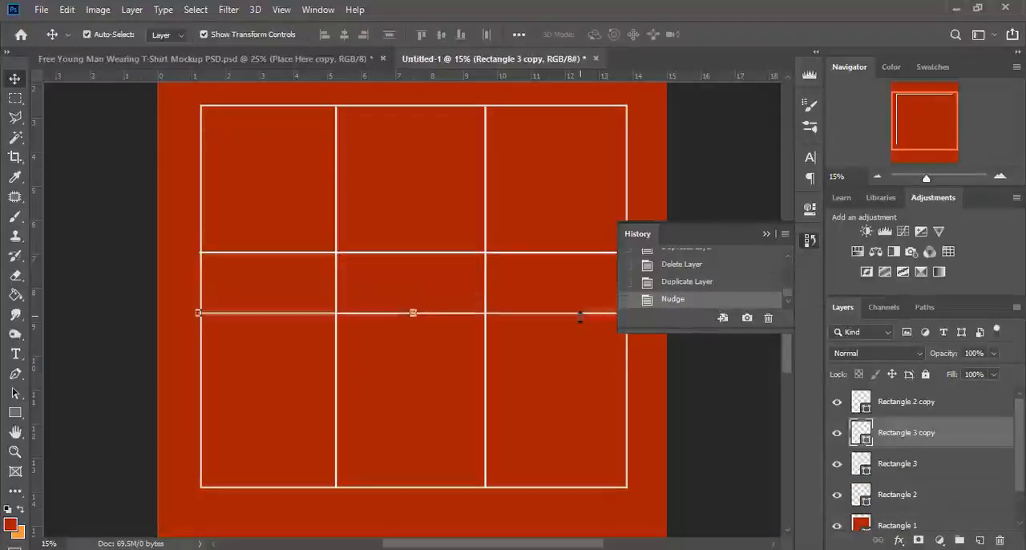
pyautogui.hotkey('shift', 'Down')
pyautogui.hotkey('shift', 'Down')
pyautogui.hotkey('shift', 'Down')
pyautogui.hotkey('shift', 'Down')
pyautogui.hotkey('shift', 'Down')
pyautogui.hotkey('shift', 'Down')
pyautogui.hotkey('shift', 'Down')
pyautogui.hotkey('shift', 'Down')
pyautogui.hotkey('shift', 'Down')
pyautogui.hotkey('shift', 'Down')
pyautogui.hotkey('shift', 'Down')
pyautogui.hotkey('shift', 'Down')
pyautogui.hotkey('shift', 'Down')
pyautogui.hotkey('shift', 'Down')
pyautogui.hotkey('shift', 'Down')
pyautogui.hotkey('shift', 'Down')
pyautogui.hotkey('shift', 'Down')
pyautogui.hotkey('shift', 'Down')
pyautogui.hotkey('shift', 'Down')
pyautogui.hotkey('shift', 'Down')
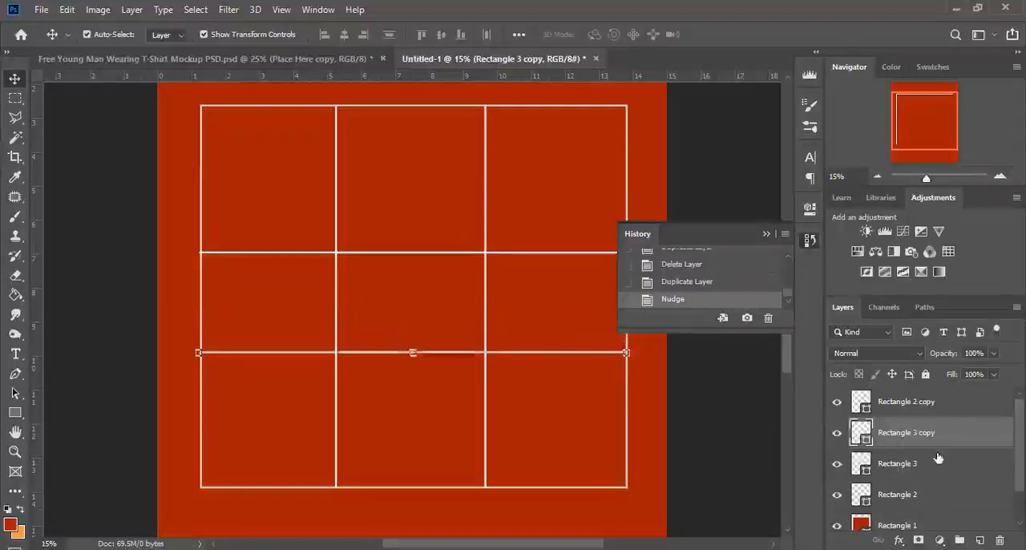
pyautogui.hotkey('shift', 'Down')
pyautogui.hotkey('shift', 'Down')
pyautogui.hotkey('shift', 'Down')
pyautogui.hotkey('shift', 'Down')
pyautogui.hotkey('shift', 'Down')
pyautogui.hotkey('shift', 'Down')
pyautogui.hotkey('shift', 'Down')
pyautogui.hotkey('shift', 'Down')
pyautogui.hotkey('shift', 'Down')
pyautogui.hotkey('shift', 'Down')
pyautogui.hotkey('shift', 'Down')
pyautogui.hotkey('shift', 'Down')
pyautogui.hotkey('shift', 'Down')
pyautogui.hotkey('shift', 'Down')
# Move the original horizontal bar up to about 30% of the frame's height from its upper edge.
pyautogui.click(927, 464)
pyautogui.hotkey('shift', 'Up')
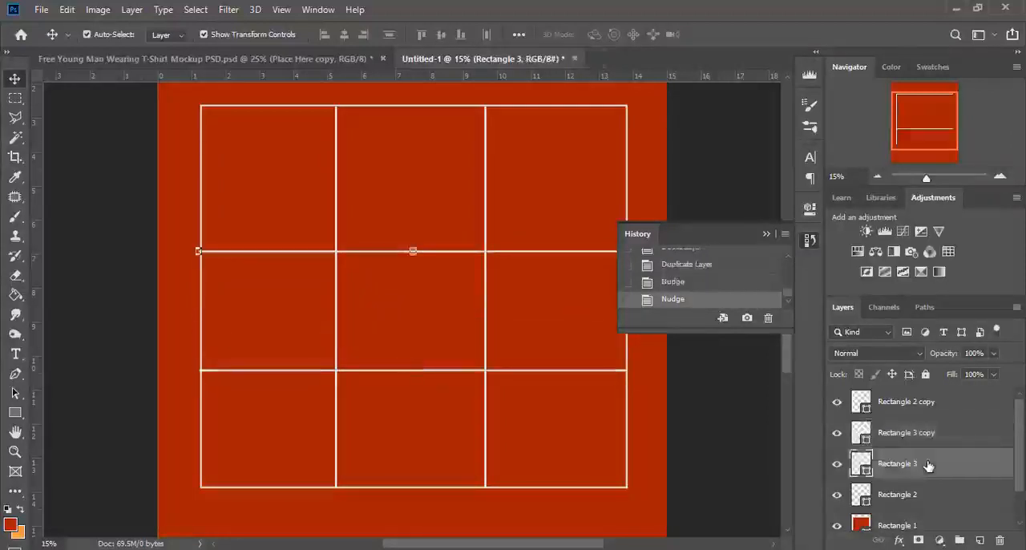
pyautogui.hotkey('shift', 'Up')
pyautogui.hotkey('shift', 'Up')
pyautogui.hotkey('shift', 'Up')
pyautogui.hotkey('shift', 'Up')
pyautogui.hotkey('shift', 'Up')
pyautogui.hotkey('shift', 'Up')
pyautogui.hotkey('shift', 'Up')
pyautogui.hotkey('shift', 'Up')
pyautogui.hotkey('shift', 'Up')
pyautogui.hotkey('shift', 'Up')
pyautogui.hotkey('shift', 'Up')
pyautogui.hotkey('shift', 'Up')
pyautogui.hotkey('shift', 'Up')
pyautogui.hotkey('shift', 'Up')
pyautogui.hotkey('shift', 'Up')
pyautogui.hotkey('shift', 'Up')
pyautogui.hotkey('shift', 'Up')
pyautogui.hotkey('shift', 'Up')
pyautogui.hotkey('shift', 'Up')
pyautogui.hotkey('shift', 'Up')
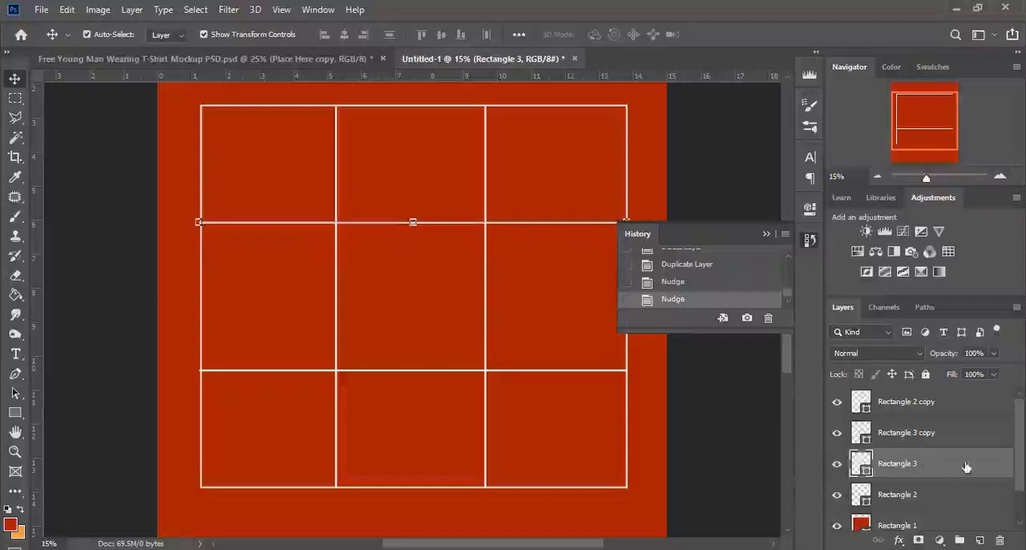
# Raise the lower horizontal bar to roughly two thirds of the frame's height from its upper edge.
pyautogui.click(947, 442)
pyautogui.hotkey('shift', 'Up')
pyautogui.hotkey('shift', 'Up')
pyautogui.hotkey('shift', 'Up')
pyautogui.hotkey('shift', 'Up')
pyautogui.hotkey('shift', 'Up')
pyautogui.hotkey('shift', 'Up')
pyautogui.hotkey('shift', 'Up')
pyautogui.hotkey('shift', 'Up')
pyautogui.hotkey('shift', 'Up')
pyautogui.hotkey('shift', 'Up')
pyautogui.hotkey('shift', 'Up')
pyautogui.hotkey('shift', 'Up')
pyautogui.hotkey('shift', 'Up')
pyautogui.hotkey('shift', 'Up')
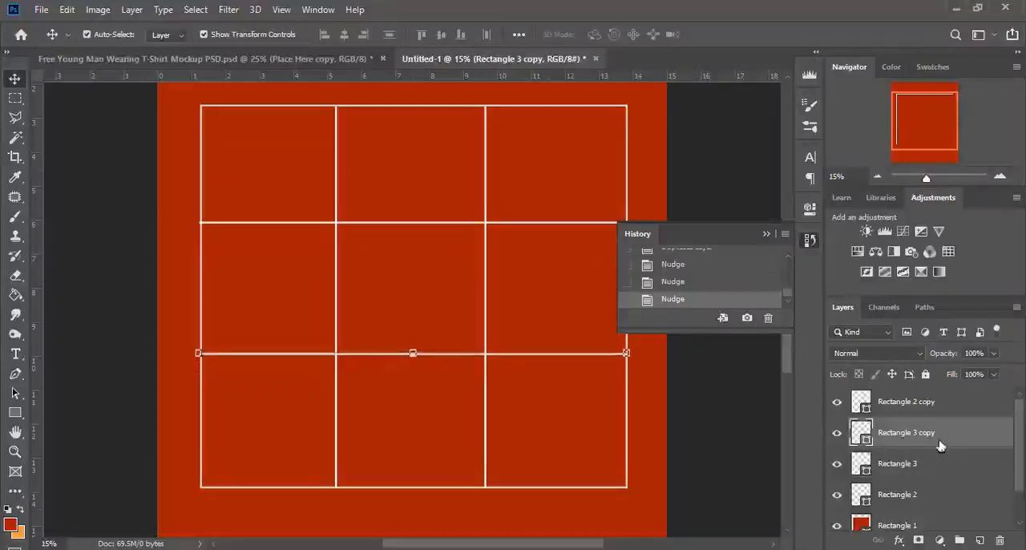
pyautogui.click(773, 241)
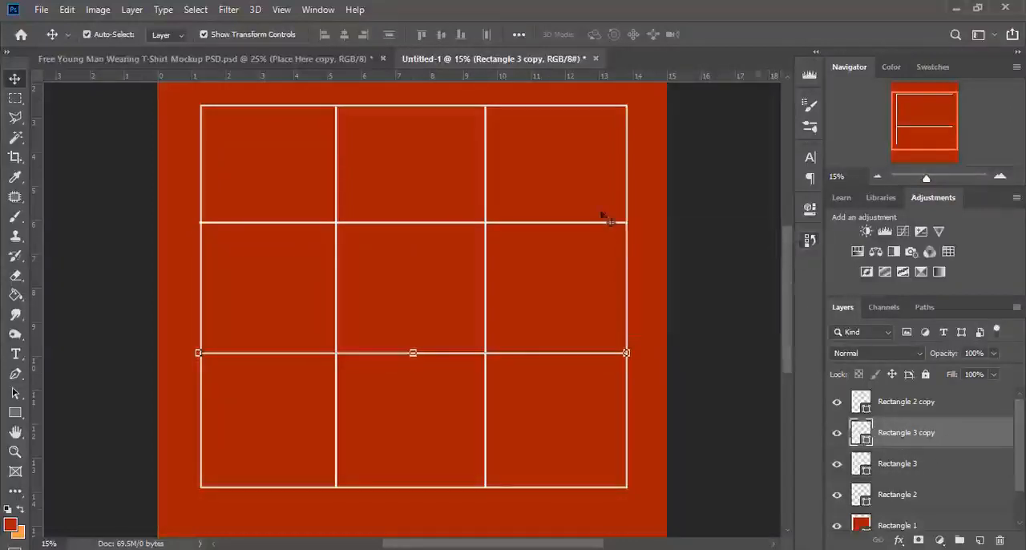
# Shift both horizontal bars slightly down to even out the three rows, and hide the transform controls.
pyautogui.click(916, 464)
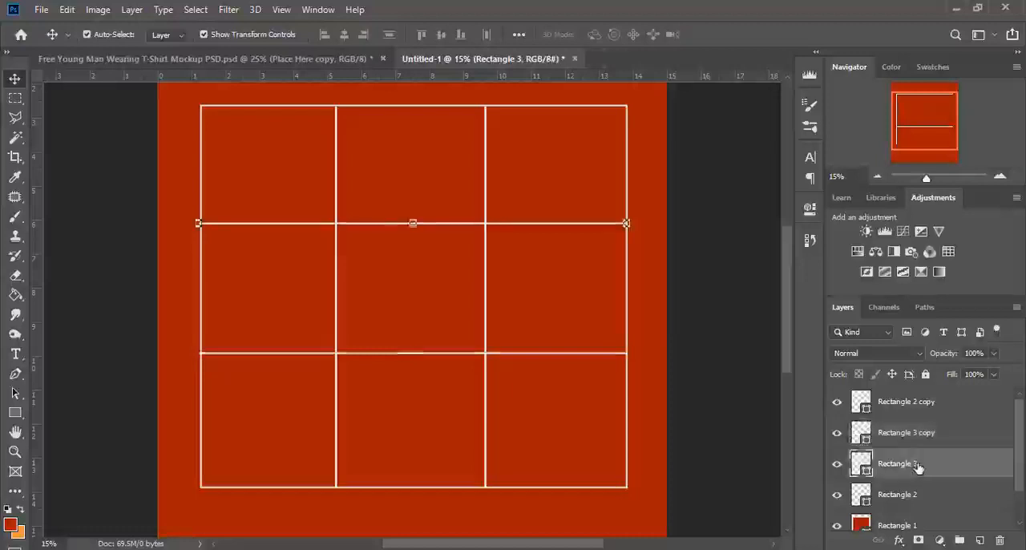
pyautogui.hotkey('shift', 'Down')
pyautogui.hotkey('shift', 'Down')
pyautogui.click(905, 432)
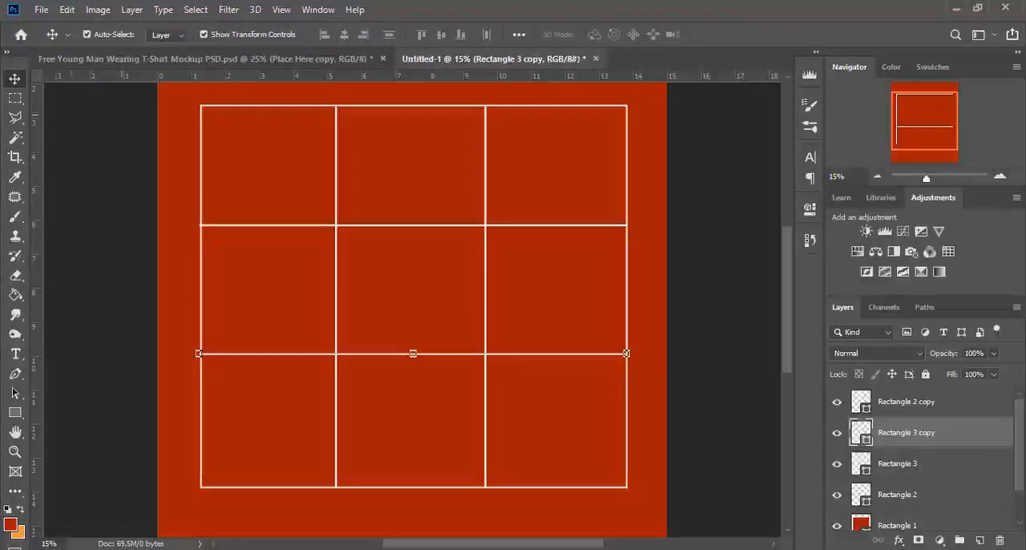
pyautogui.click(259, 36)
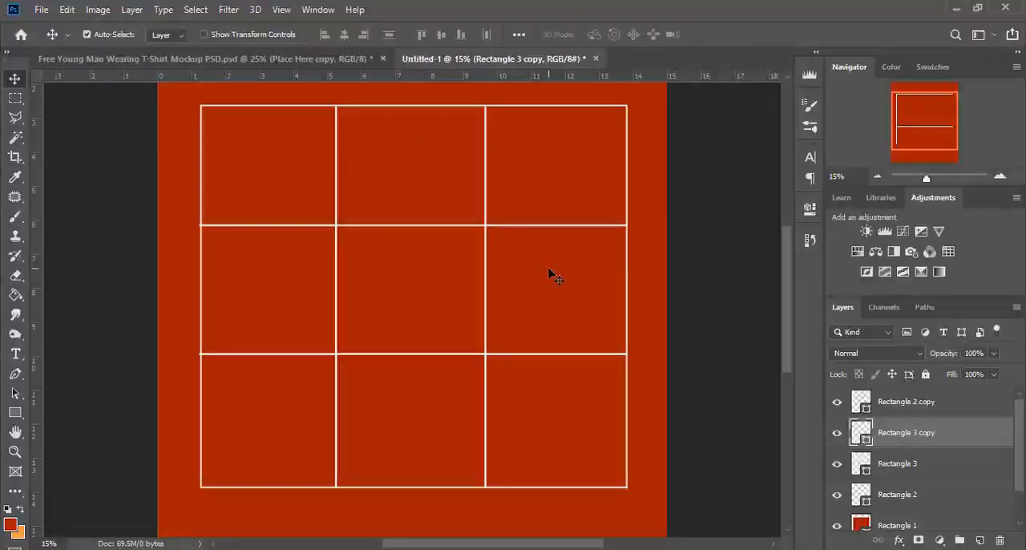
# Add a new layer above the grid lines and set the Brush to the recently used flat paint-stroke tip at 1000 px.
pyautogui.click(917, 403)
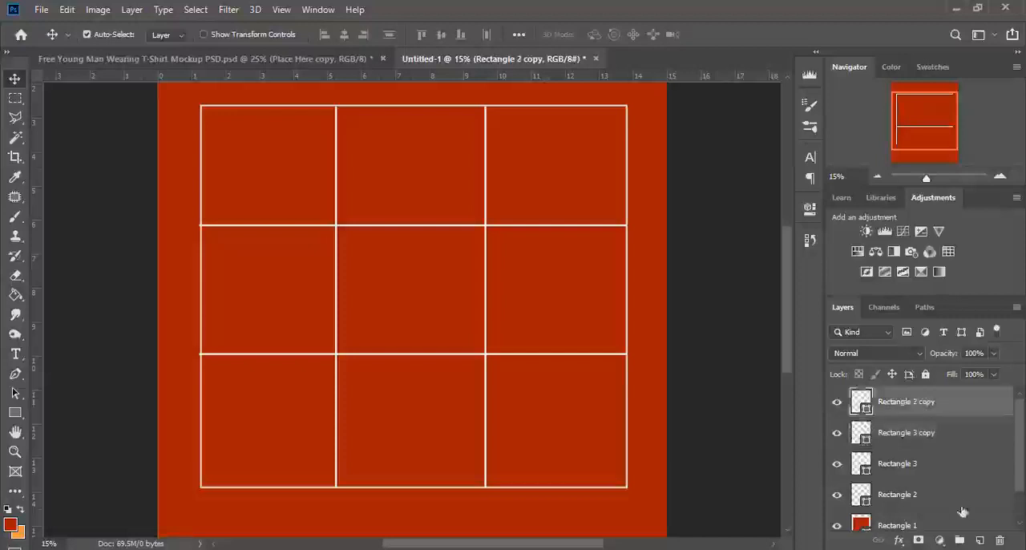
pyautogui.click(979, 540)
pyautogui.click(15, 216)
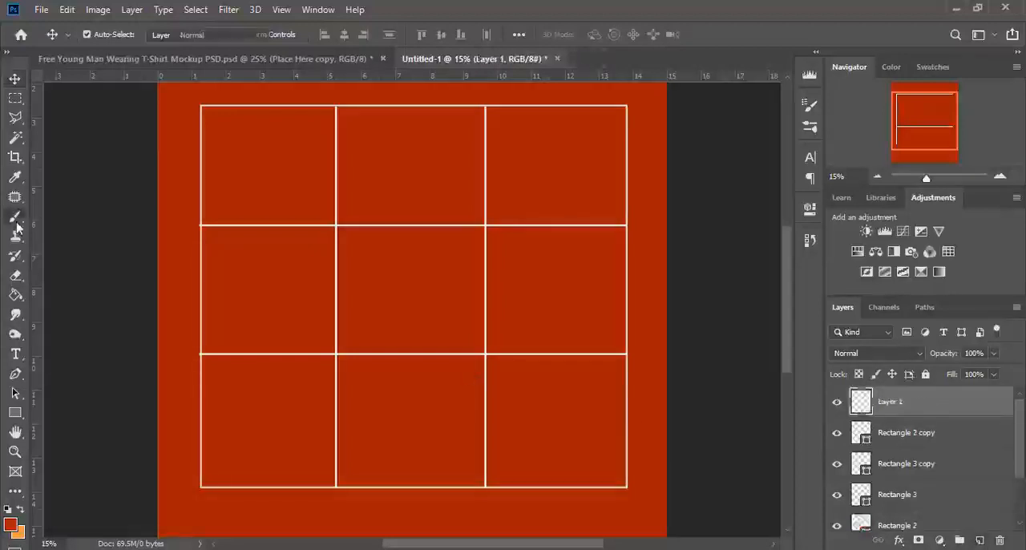
pyautogui.click(101, 36)
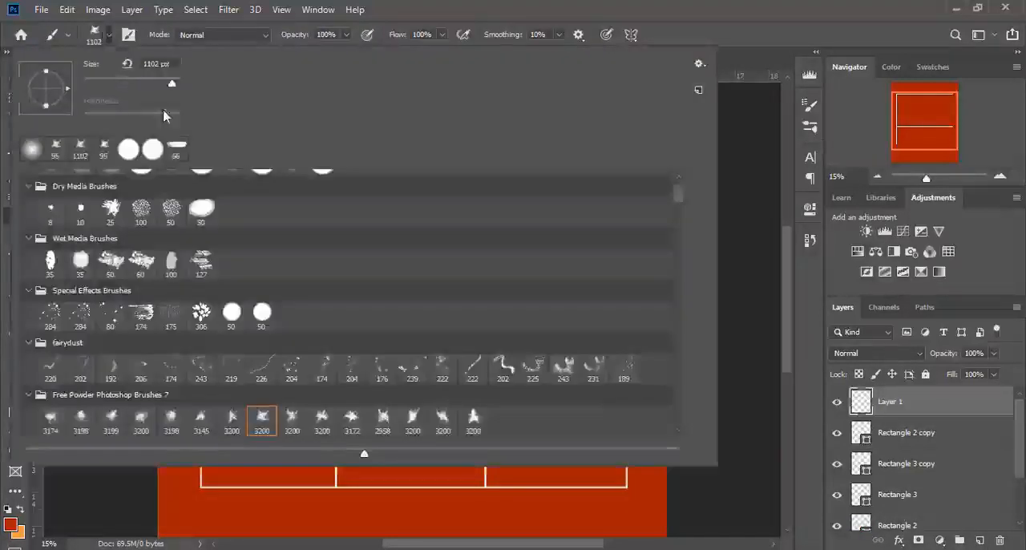
pyautogui.scroll(2, 378, 251)
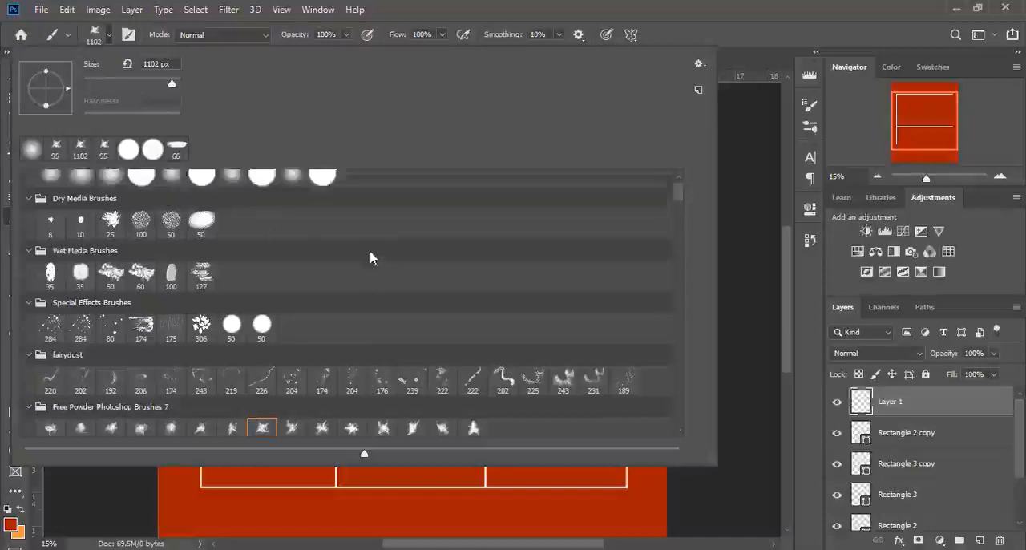
pyautogui.click(176, 149)
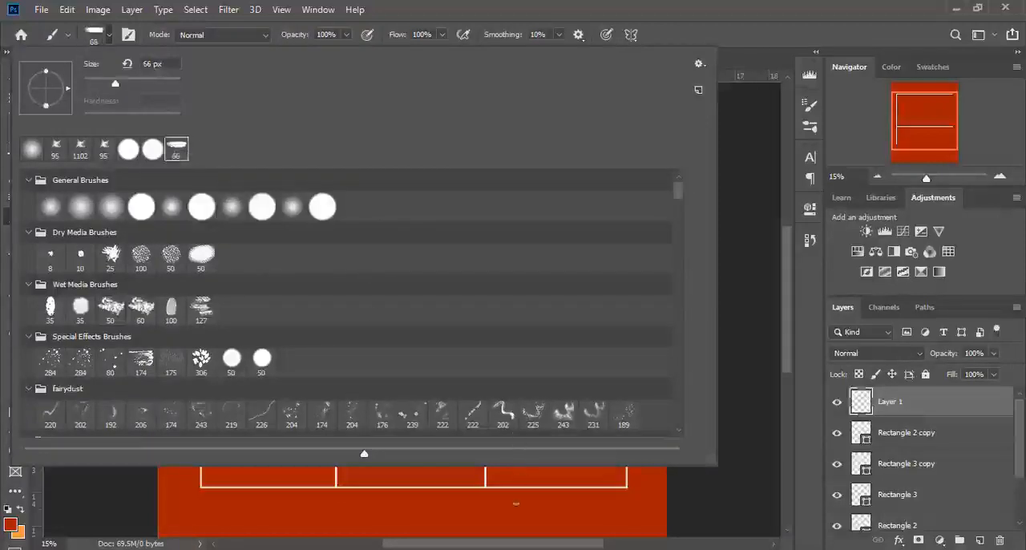
pyautogui.moveTo(116, 83); pyautogui.dragTo(168, 85)
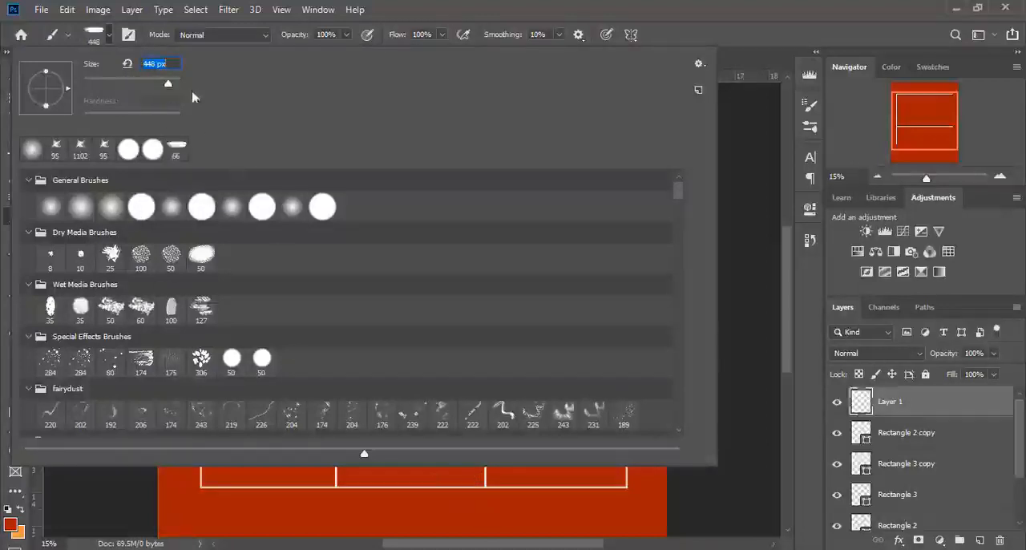
pyautogui.write('1000')
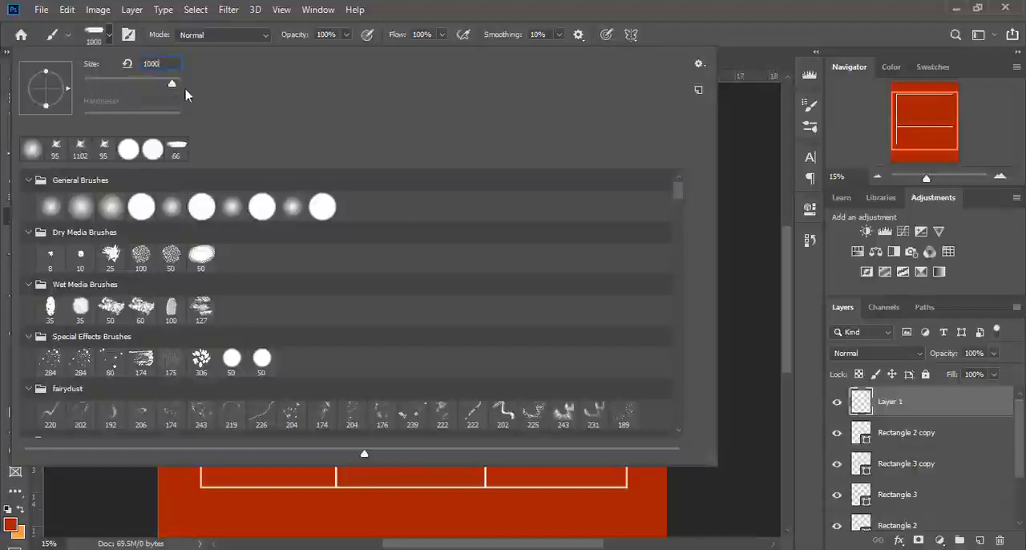
pyautogui.press('Return')
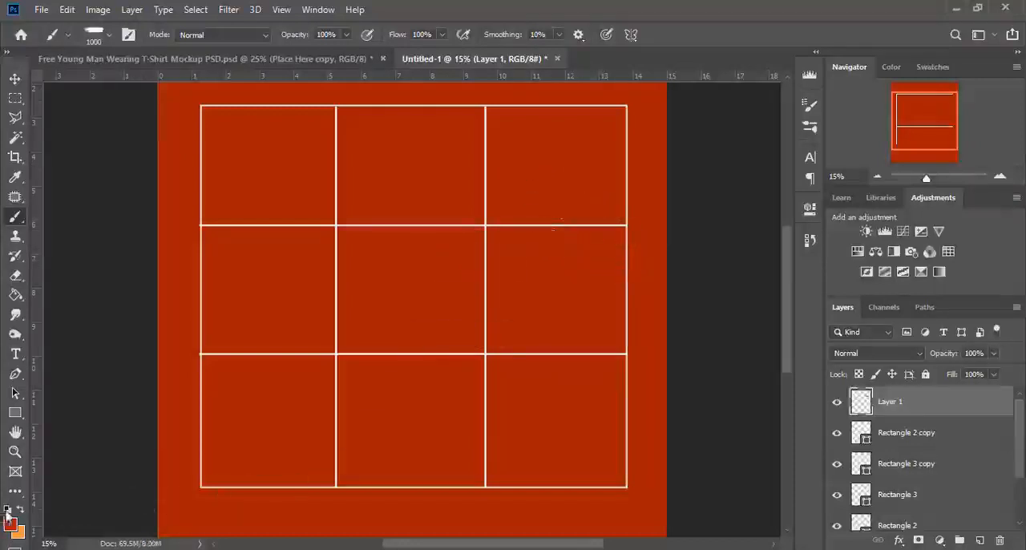
# Set the foreground colour to white and stamp a single brush stroke in the grid's upper-right cell.
pyautogui.hotkey('ctrl', 'w')
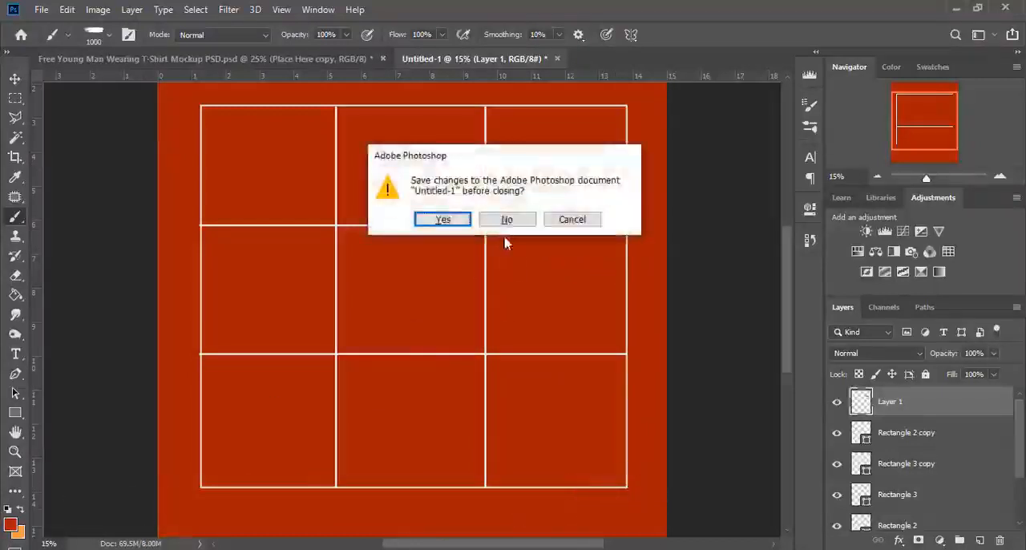
pyautogui.click(571, 220)
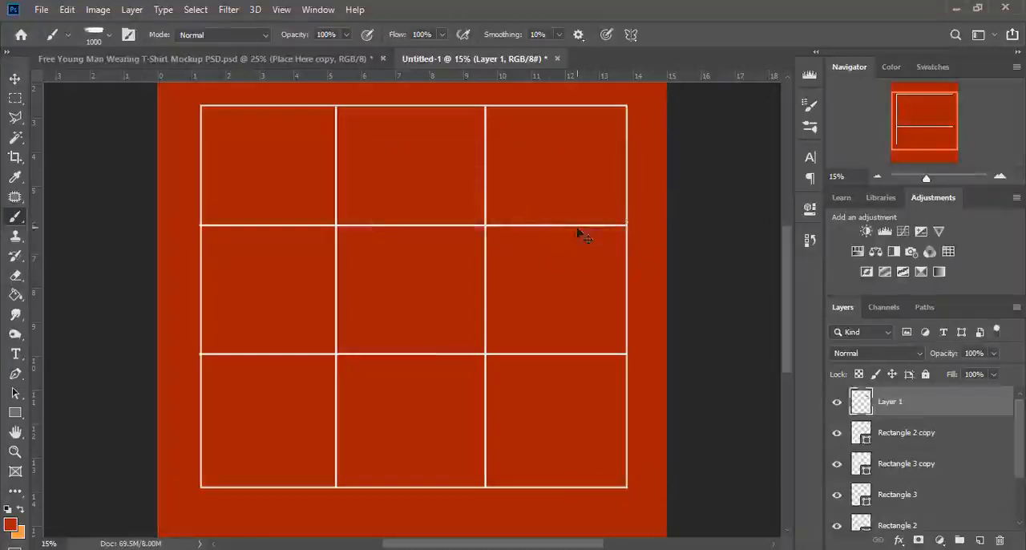
pyautogui.click(11, 524)
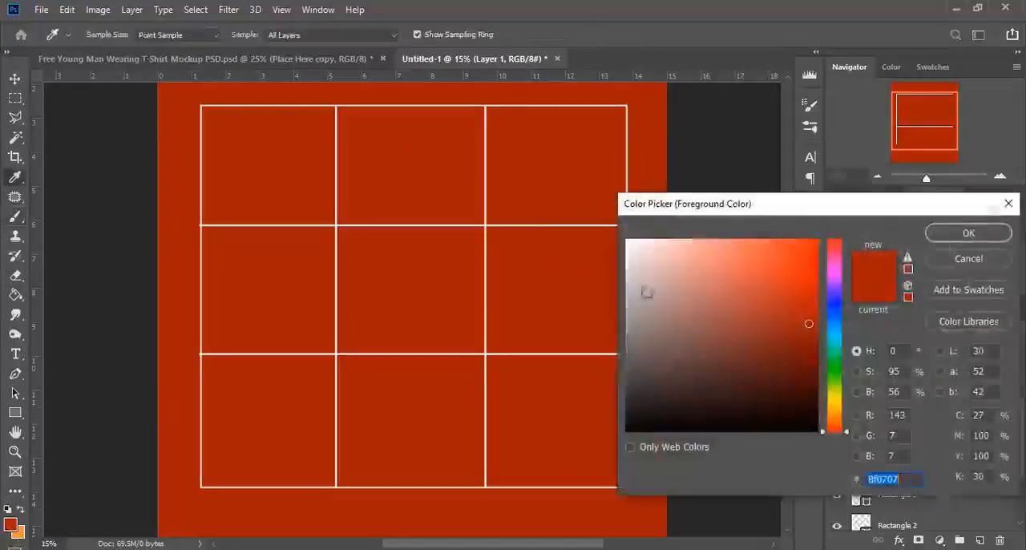
pyautogui.moveTo(646, 291); pyautogui.dragTo(627, 240)
pyautogui.click(960, 234)
pyautogui.press('b')
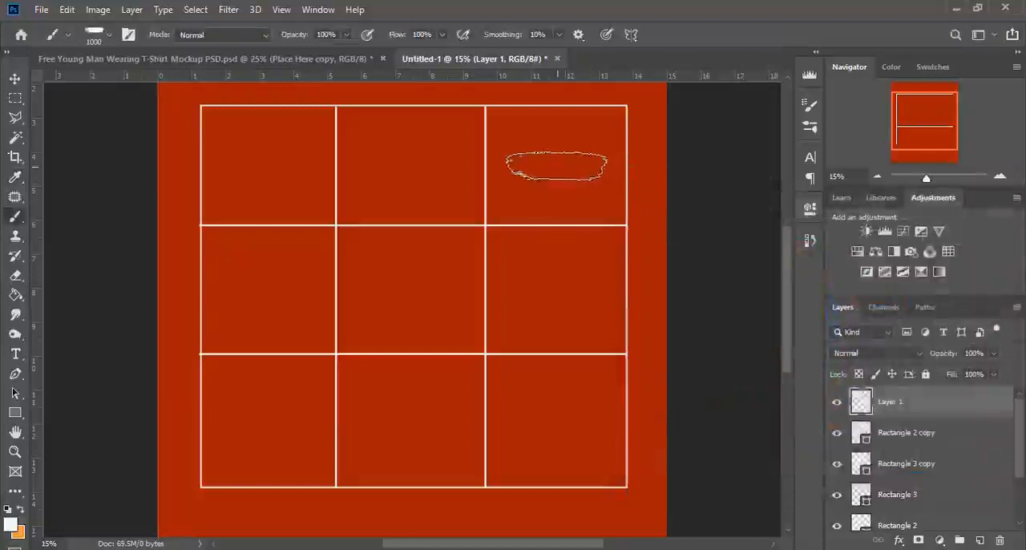
pyautogui.click(556, 164)
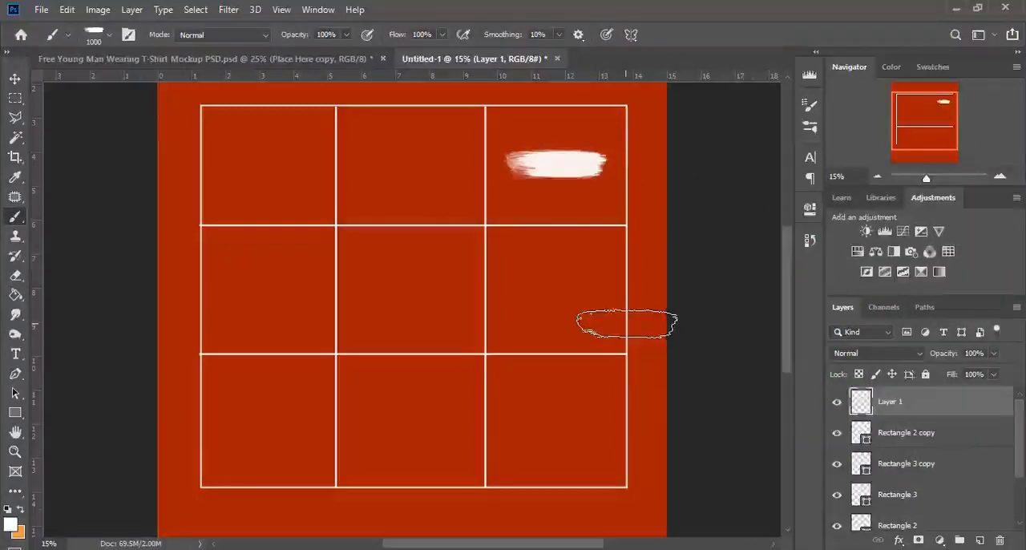
# Show the transform controls, make the white stroke slightly thinner and rotate it about 45° counter-clockwise into a rising diagonal.
pyautogui.press('v')
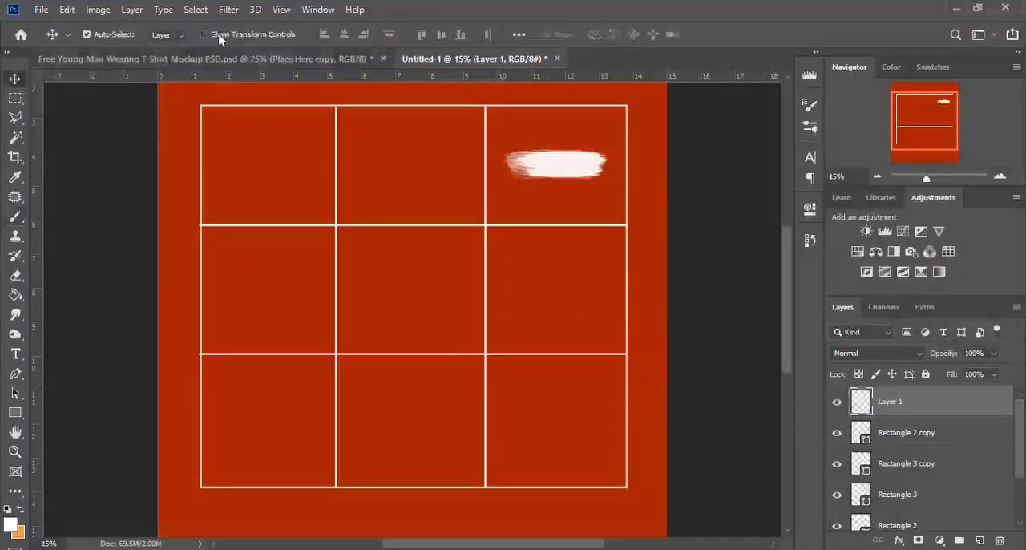
pyautogui.click(219, 37)
pyautogui.moveTo(928, 178); pyautogui.dragTo(933, 178)
pyautogui.click(948, 106)
pyautogui.scroll(2, 398, 263)
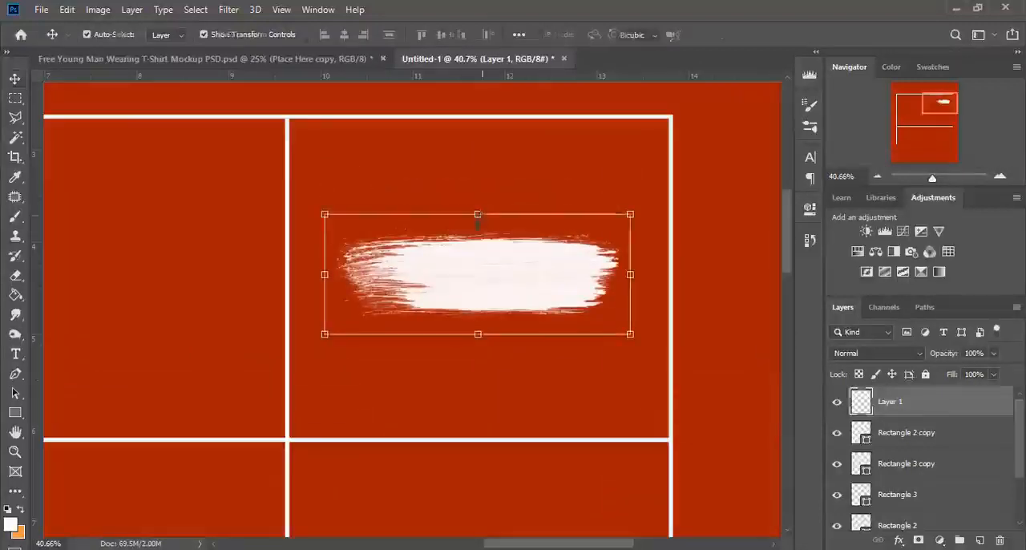
pyautogui.moveTo(478, 215); pyautogui.dragTo(477, 246)
pyautogui.moveTo(649, 287)
pyautogui.mouseDown()
pyautogui.moveTo(624, 230)
pyautogui.moveTo(571, 170)
pyautogui.mouseUp()
pyautogui.press('Return')
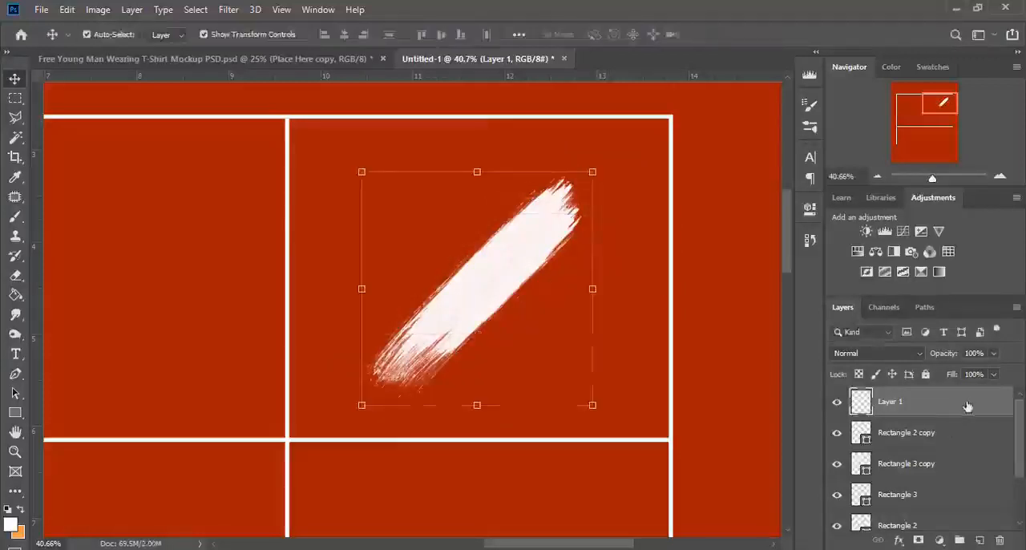
# Duplicate the diagonal stroke layer and rotate the copy about 89° clockwise to form an X.
pyautogui.rightClick(967, 406)
pyautogui.click(809, 91)
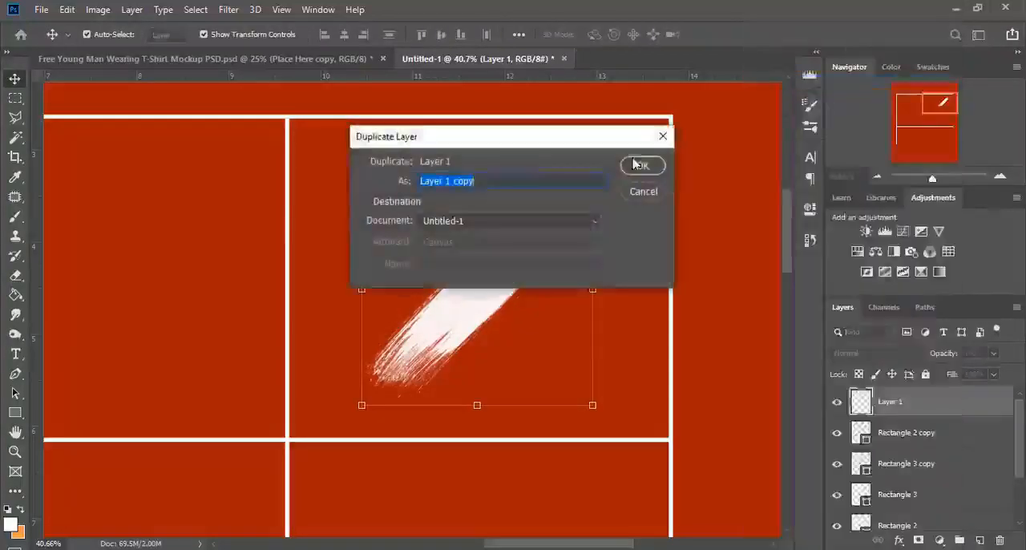
pyautogui.click(639, 165)
pyautogui.hotkey('ctrl', 't')
pyautogui.moveTo(618, 282); pyautogui.dragTo(597, 395)
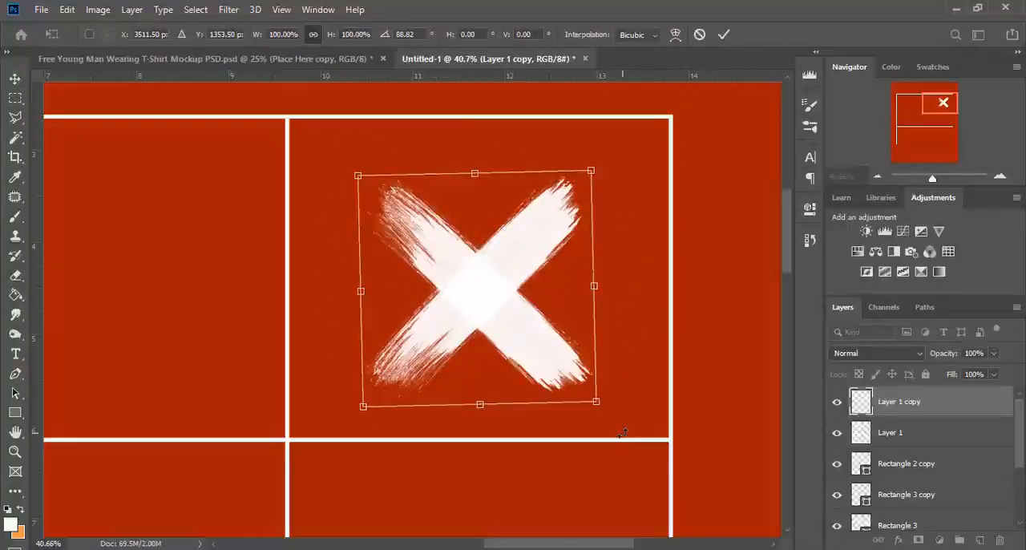
pyautogui.press('Return')
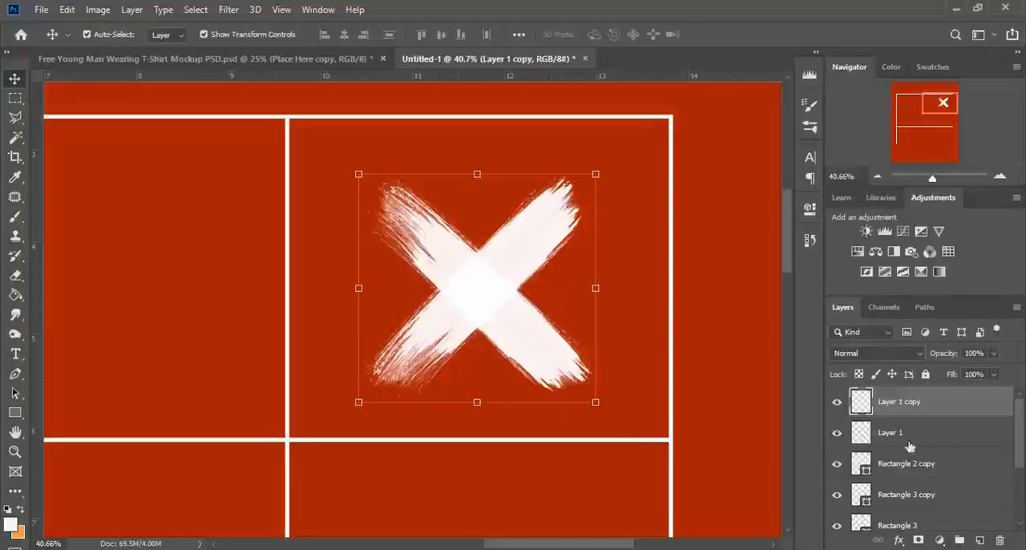
# Merge the two stroke layers into one X layer and toggle its visibility off and on to check it.
pyautogui.keyDown('shift'); pyautogui.click(906, 433); pyautogui.keyUp('shift')
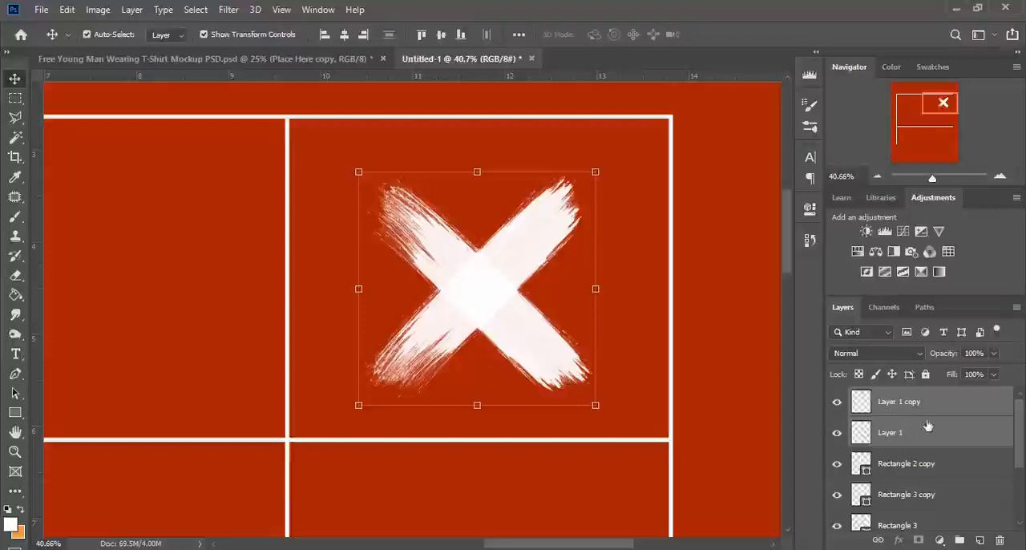
pyautogui.keyDown('ctrl'); pyautogui.click(935, 413); pyautogui.keyUp('ctrl')
pyautogui.keyDown('ctrl'); pyautogui.click(936, 412); pyautogui.keyUp('ctrl')
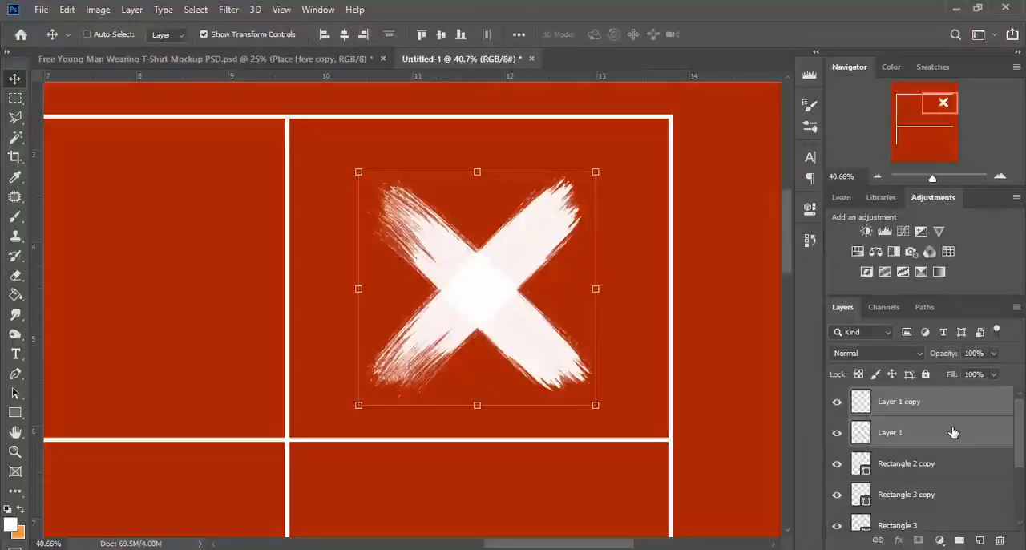
pyautogui.hotkey('ctrl', 'e')
pyautogui.click(838, 403)
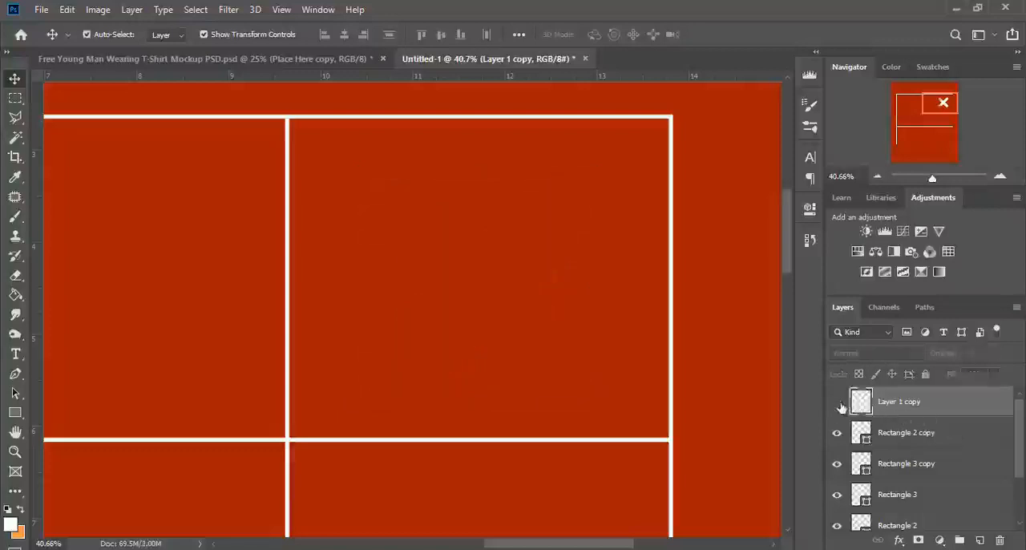
pyautogui.click(838, 404)
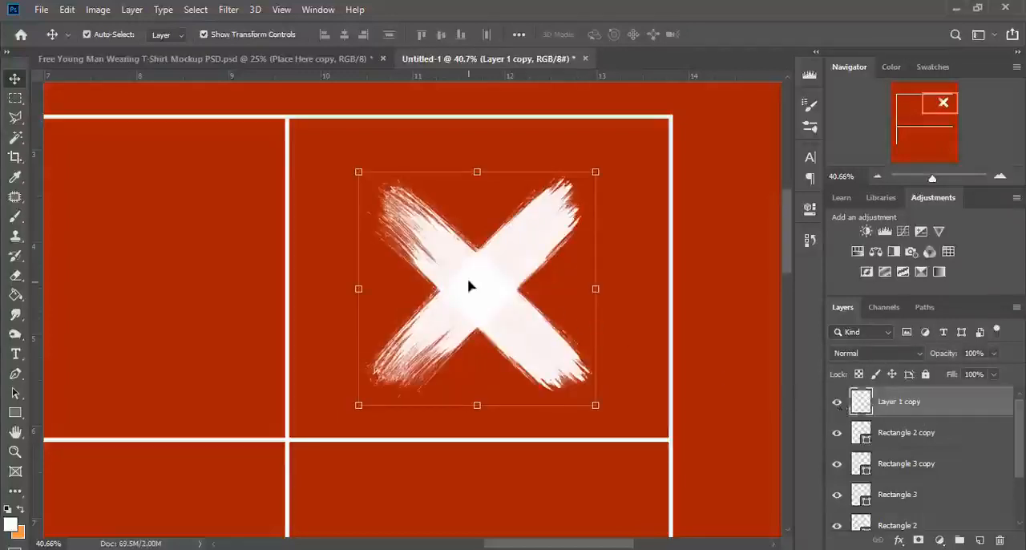
pyautogui.moveTo(469, 286)
pyautogui.mouseDown()
pyautogui.moveTo(471, 278)
pyautogui.moveTo(478, 286)
pyautogui.moveTo(469, 284)
pyautogui.mouseUp()
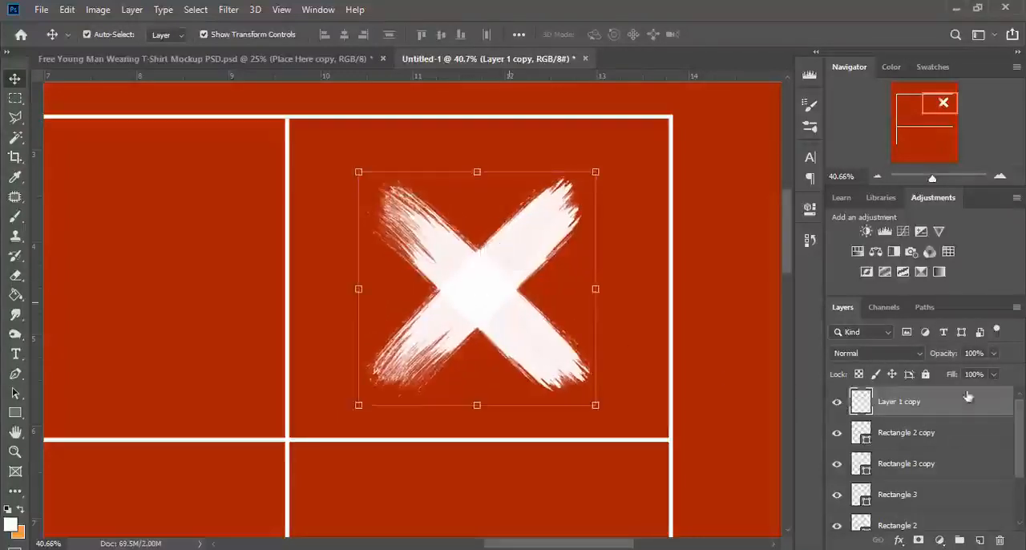
# Duplicate the X layer and move the copy into the middle cell of the grid's top row.
pyautogui.moveTo(977, 413); pyautogui.dragTo(979, 540)
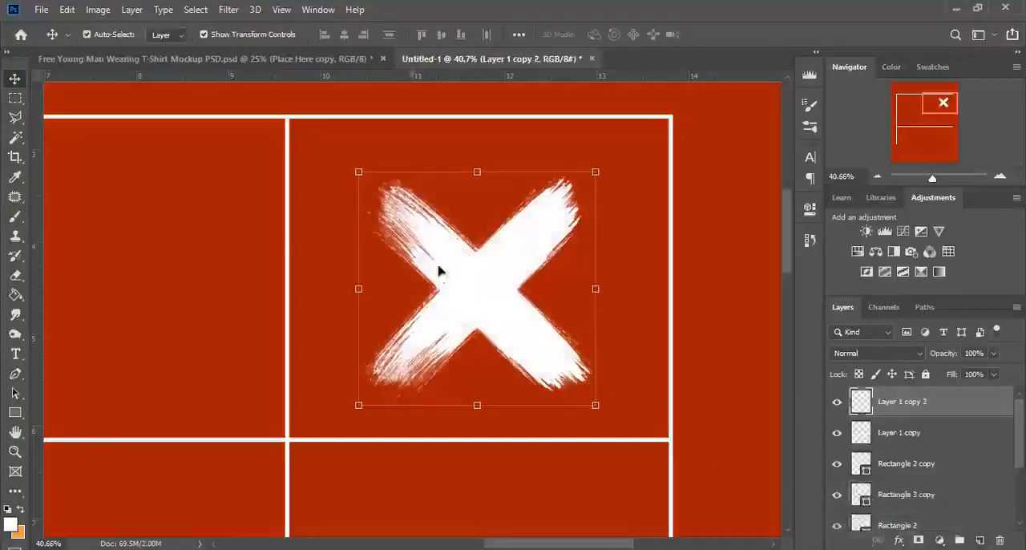
pyautogui.moveTo(538, 545); pyautogui.dragTo(492, 545)
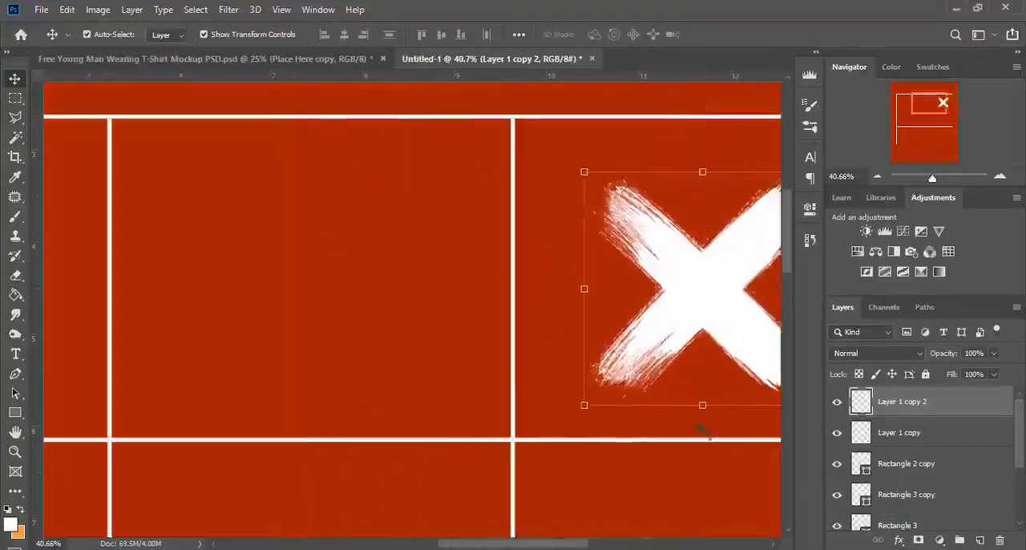
pyautogui.moveTo(724, 293); pyautogui.dragTo(275, 283)
# Duplicate the X twice more, placing one copy in the middle row's left cell and one in the bottom row's middle cell.
pyautogui.moveTo(932, 179); pyautogui.dragTo(927, 179)
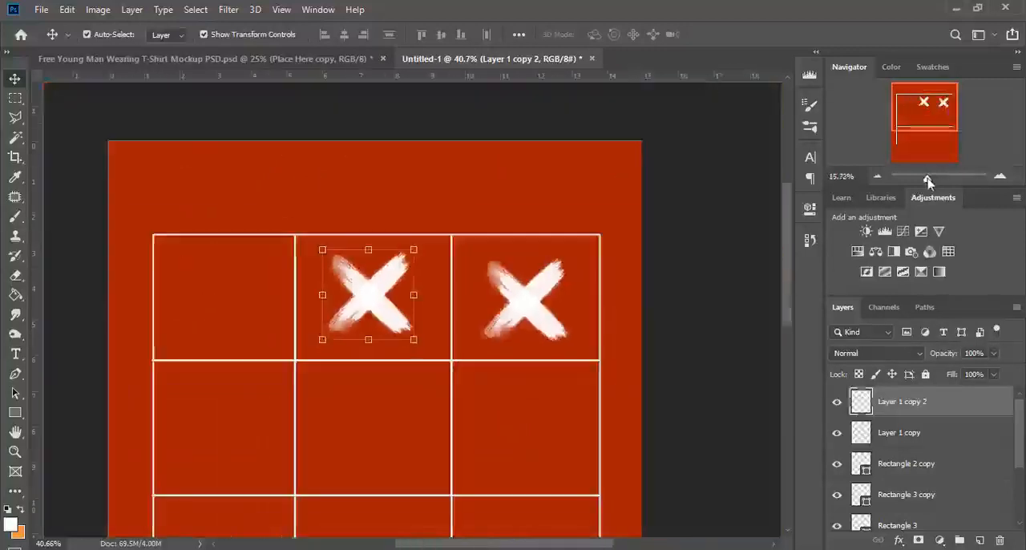
pyautogui.scroll(-3, 597, 320)
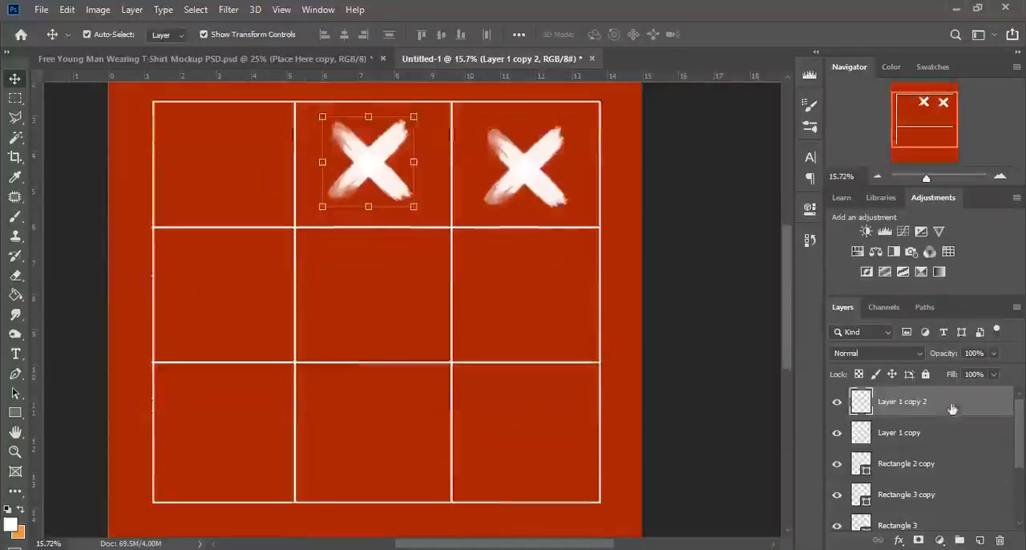
pyautogui.hotkey('ctrl', 'j')
pyautogui.moveTo(374, 168); pyautogui.dragTo(217, 303)
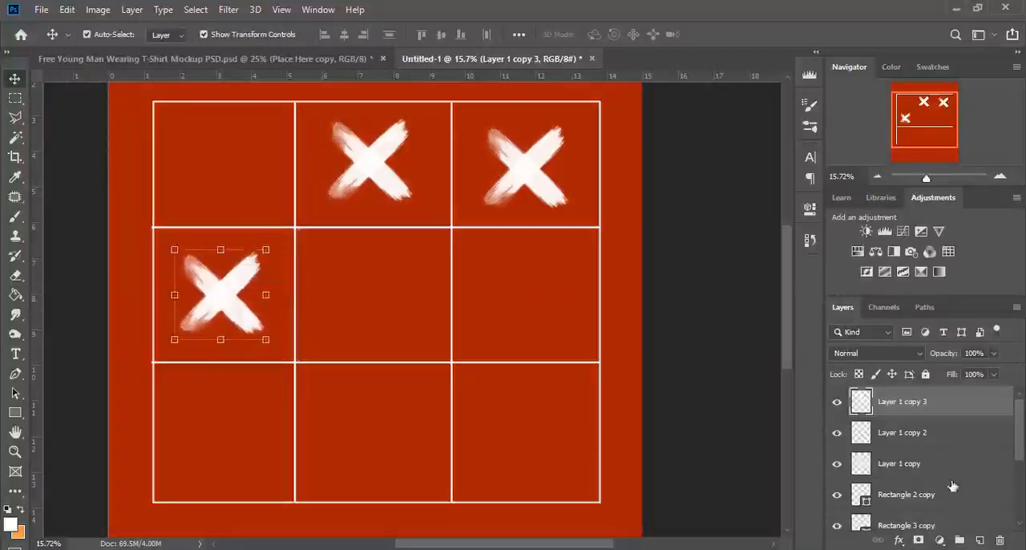
pyautogui.hotkey('ctrl', 'j')
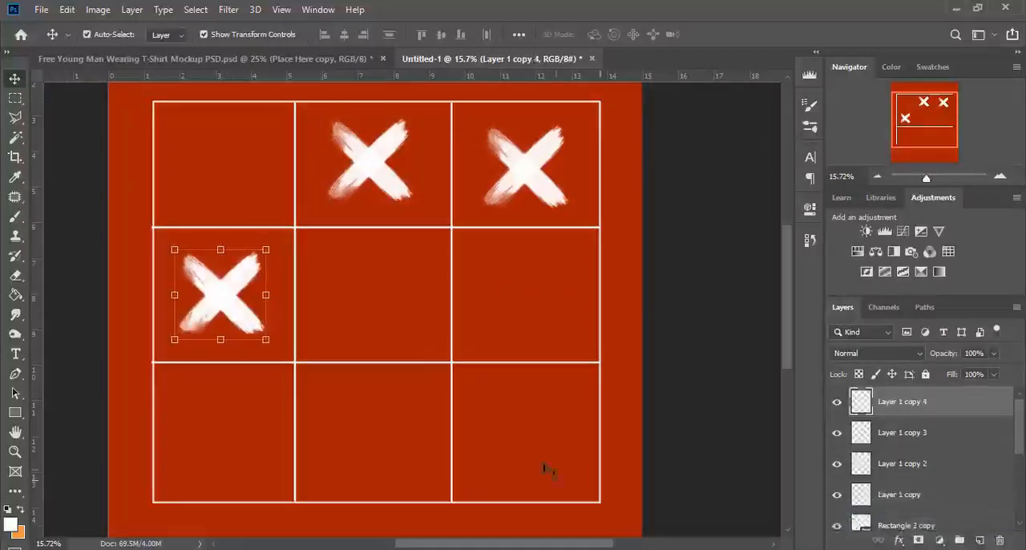
pyautogui.moveTo(225, 299); pyautogui.dragTo(373, 446)
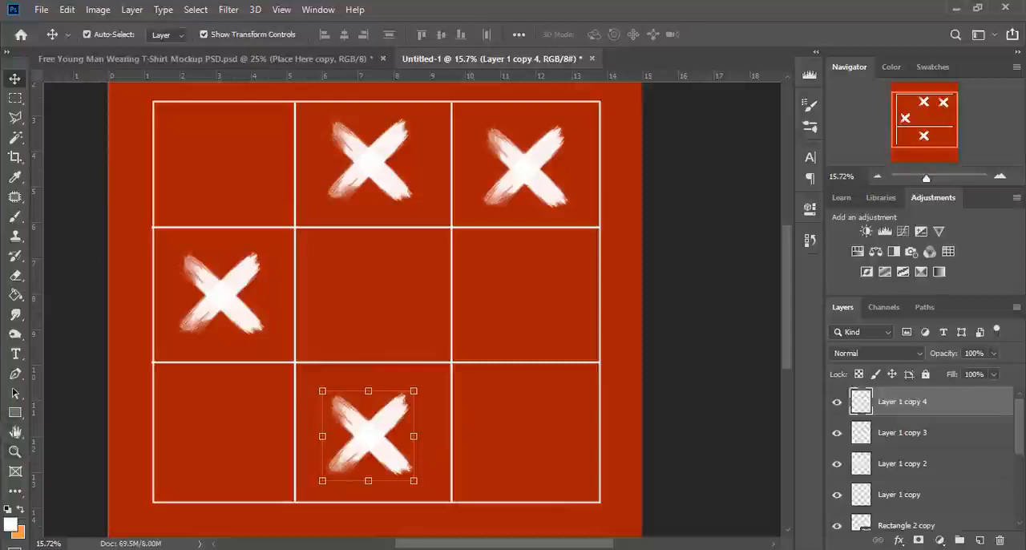
# Draw a white heart with the Custom Shape tool, about 625 by 613 px, in the middle row's right cell.
pyautogui.moveTo(14, 415); pyautogui.dragTo(70, 487)
pyautogui.click(616, 37)
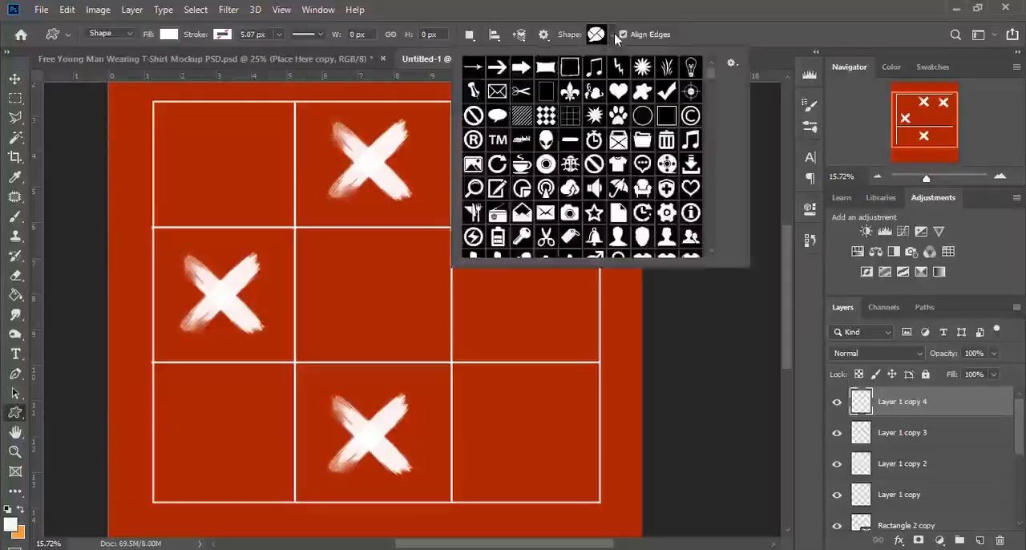
pyautogui.click(622, 93)
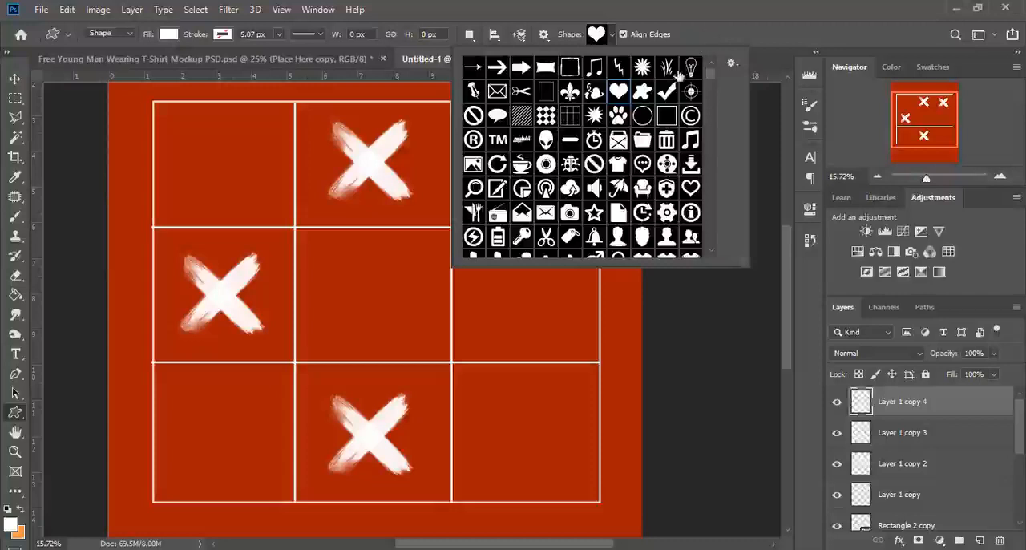
pyautogui.click(697, 38)
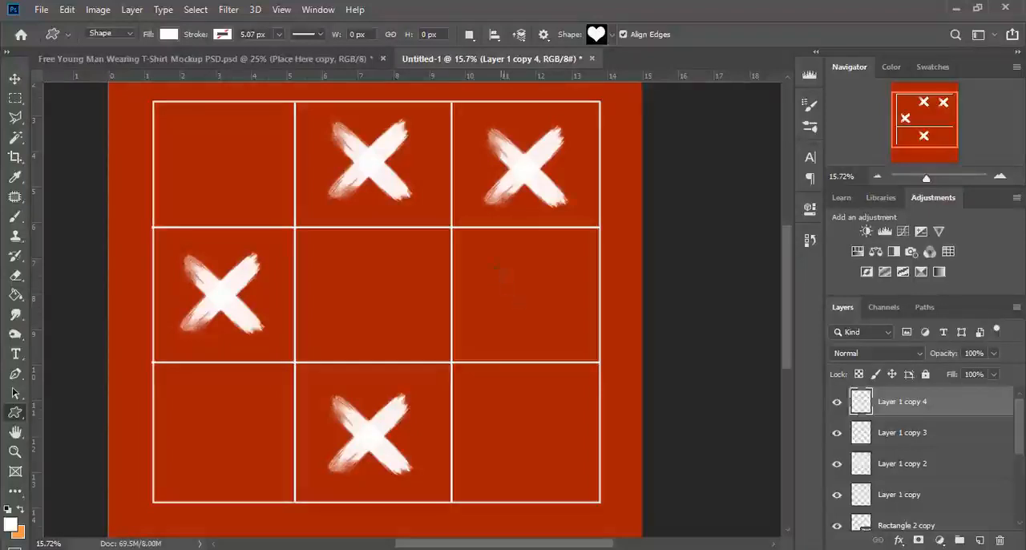
pyautogui.moveTo(494, 262); pyautogui.dragTo(567, 332)
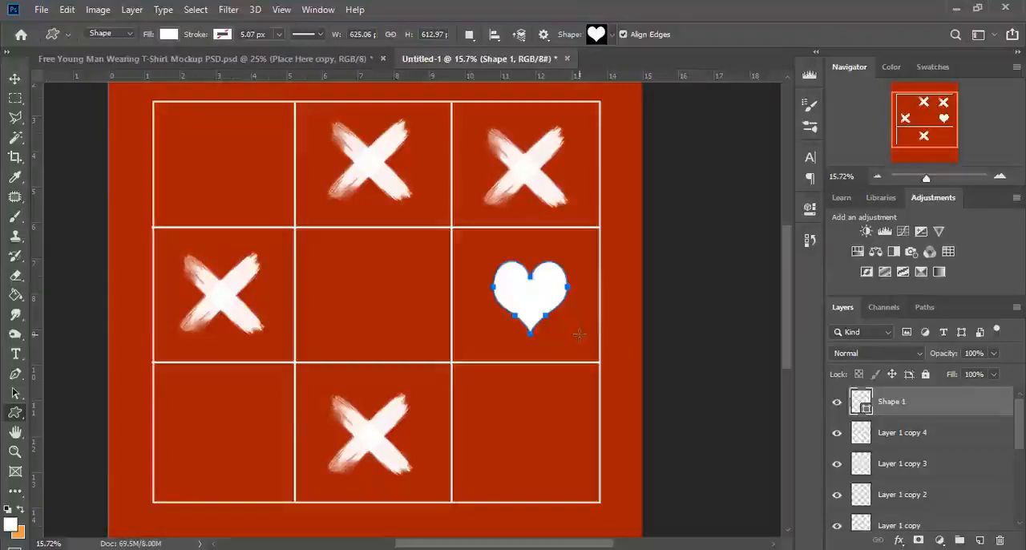
# Centre the heart in its cell and recolour its fill from white to a red slightly brighter than the background.
pyautogui.press('v')
pyautogui.moveTo(542, 300); pyautogui.dragTo(536, 301)
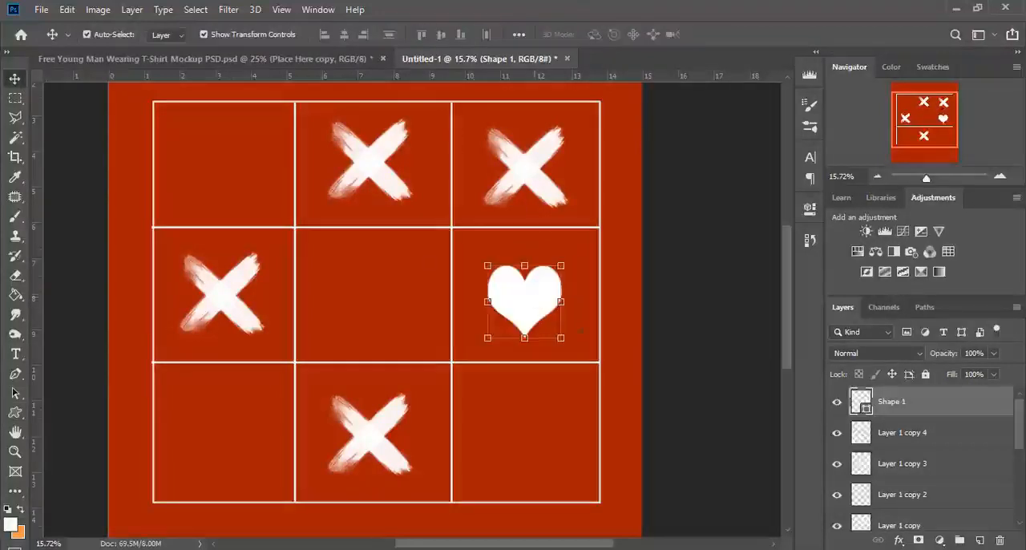
pyautogui.doubleClick(860, 401)
pyautogui.click(545, 243)
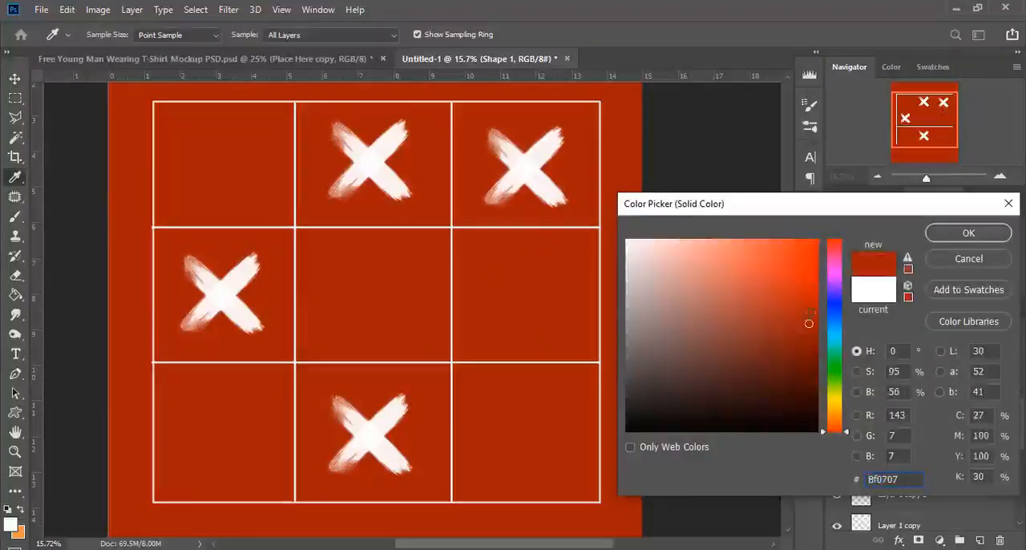
pyautogui.click(969, 233)
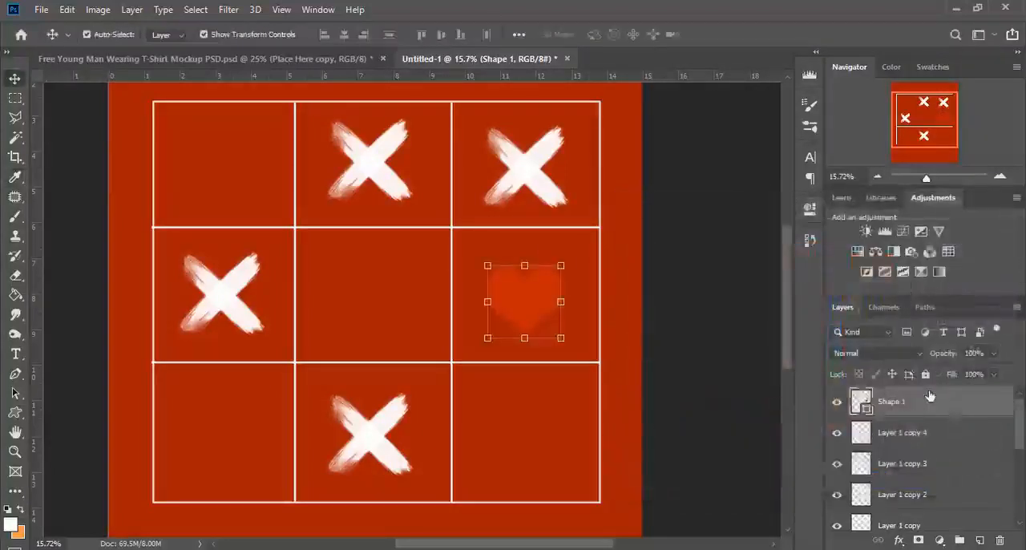
# Add a Stroke layer style to the heart and set the stroke colour to white (ffffff).
pyautogui.rightClick(930, 395)
pyautogui.click(801, 14)
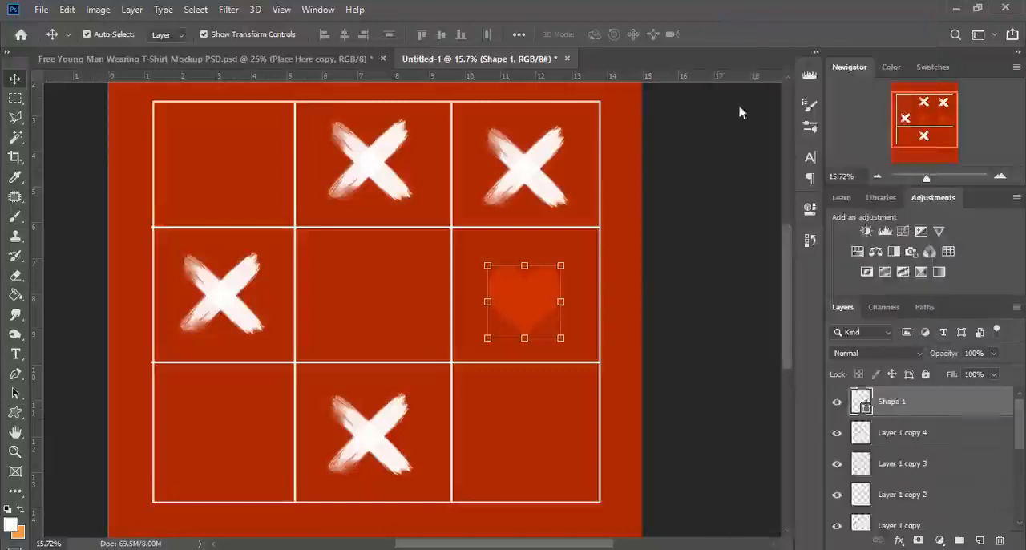
pyautogui.click(464, 219)
pyautogui.moveTo(490, 98); pyautogui.dragTo(765, 127)
pyautogui.click(947, 293)
pyautogui.moveTo(633, 244); pyautogui.dragTo(627, 227)
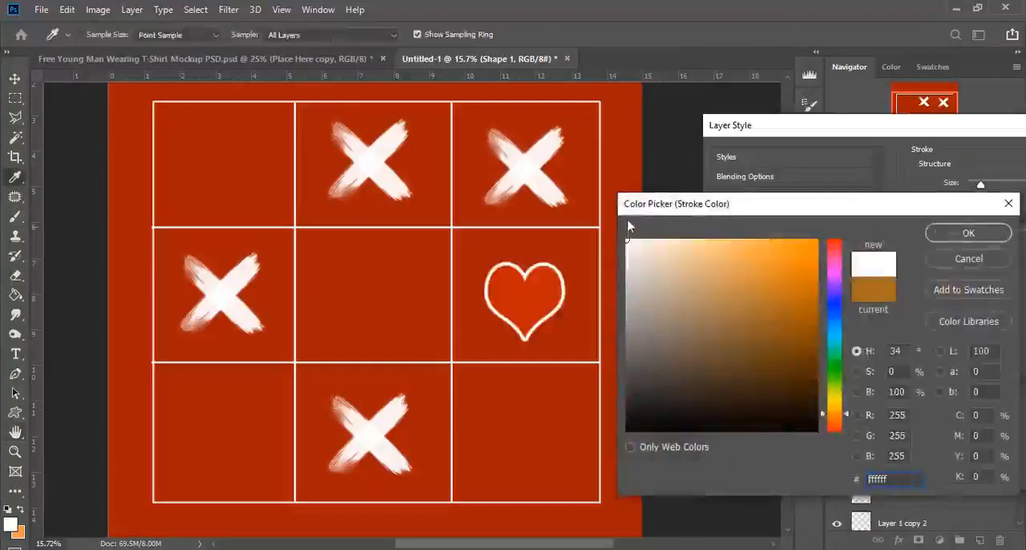
pyautogui.click(957, 233)
# Set the heart's outside stroke size to 9 px and apply the layer style.
pyautogui.moveTo(956, 134); pyautogui.dragTo(836, 133)
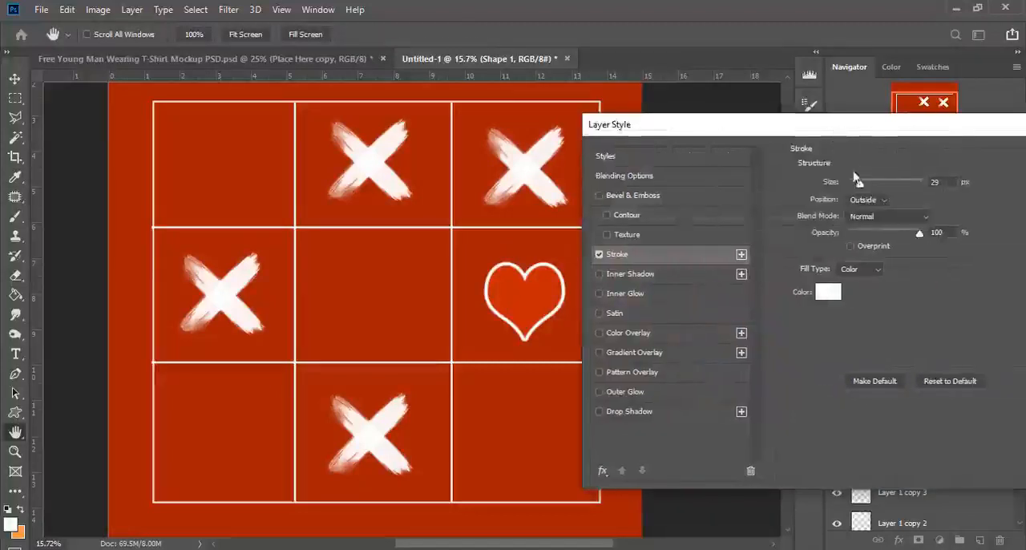
pyautogui.moveTo(857, 185); pyautogui.dragTo(853, 186)
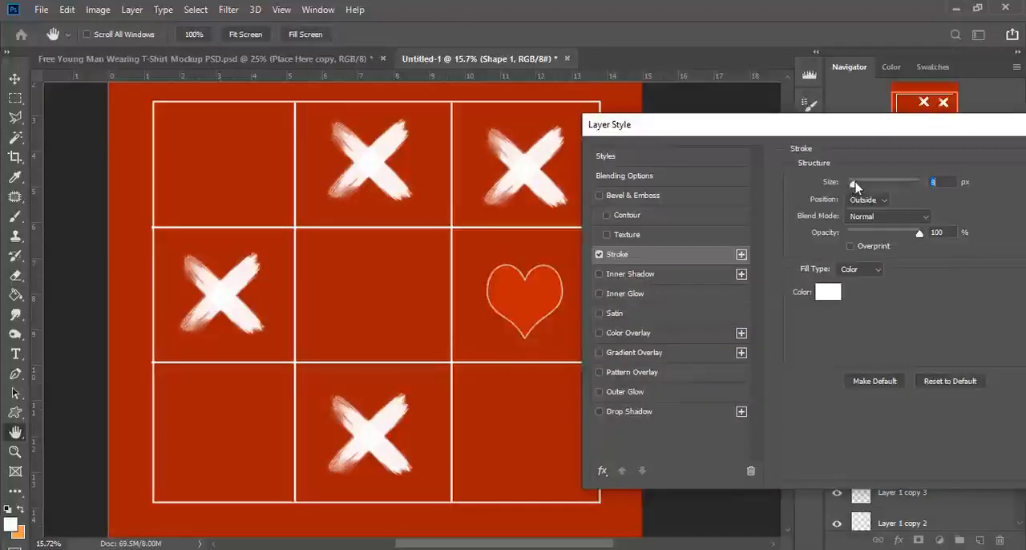
pyautogui.press('Up')
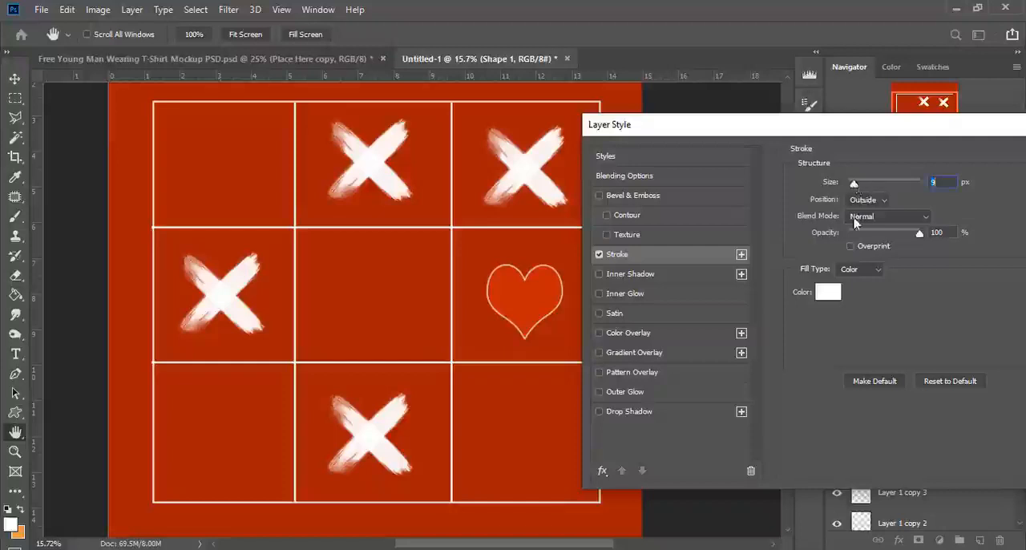
pyautogui.press('Return')
pyautogui.moveTo(513, 310); pyautogui.dragTo(512, 310)
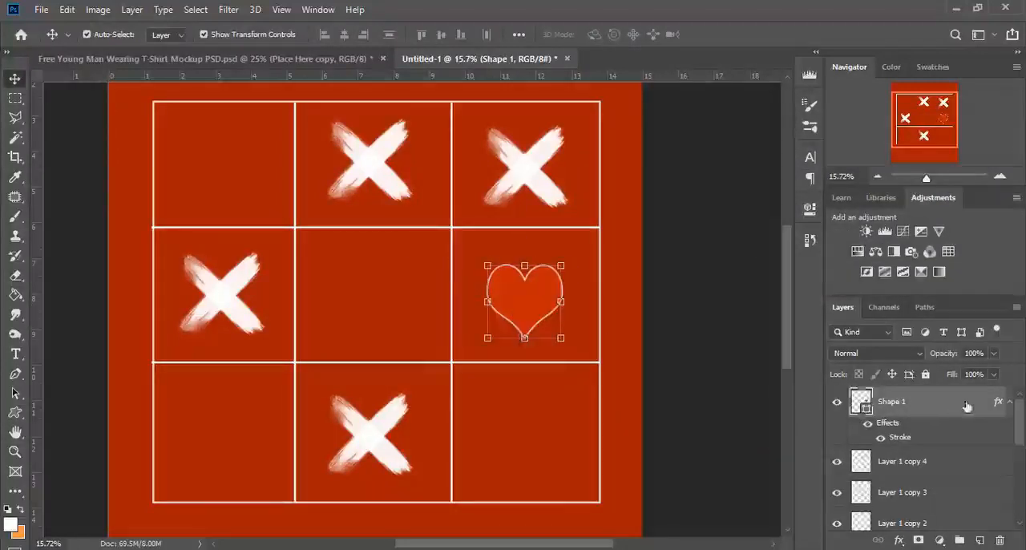
# Duplicate the outlined heart three times, placing copies in the centre cell and the bottom row's right and left cells.
pyautogui.click(1008, 411)
pyautogui.moveTo(961, 407); pyautogui.dragTo(977, 535)
pyautogui.moveTo(525, 297); pyautogui.dragTo(514, 437)
pyautogui.hotkey('ctrl', 'j')
pyautogui.hotkey('ctrl', 'j')
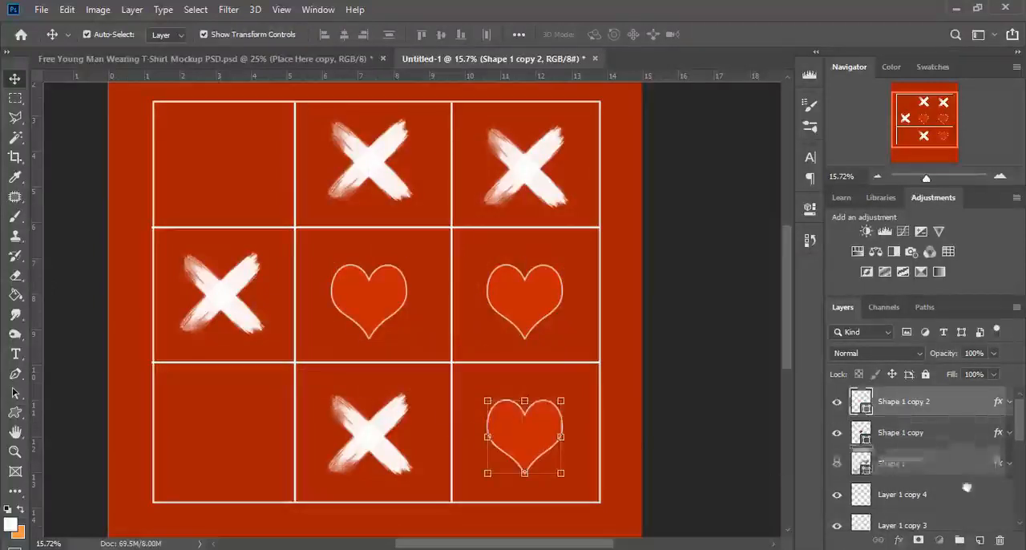
pyautogui.moveTo(525, 435); pyautogui.dragTo(223, 433)
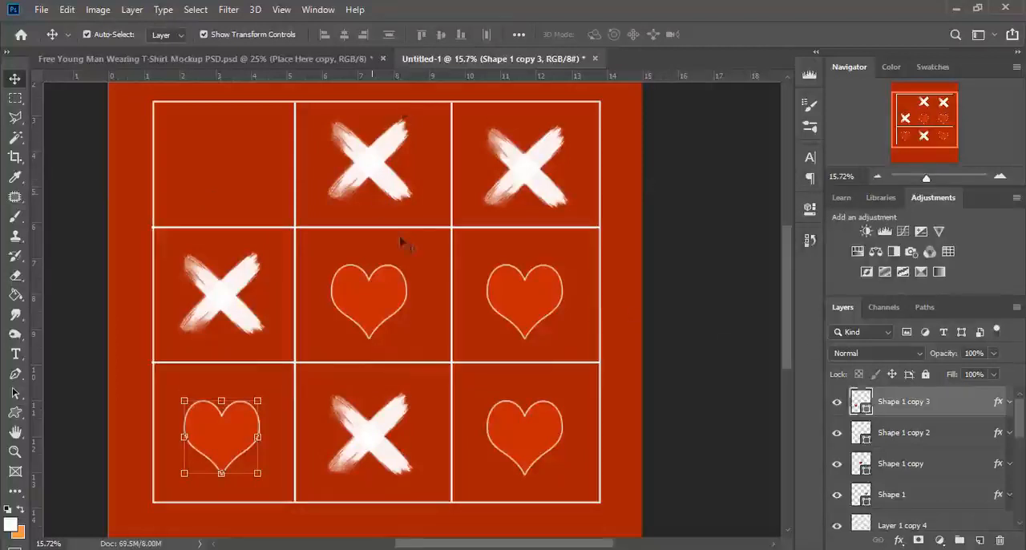
# Save the design as a Photoshop file named 7 in the Silhouettes-of-palm-trees (1) folder.
pyautogui.scroll(1, 403, 241)
pyautogui.scroll(-2, 403, 241)
pyautogui.scroll(2, 403, 250)
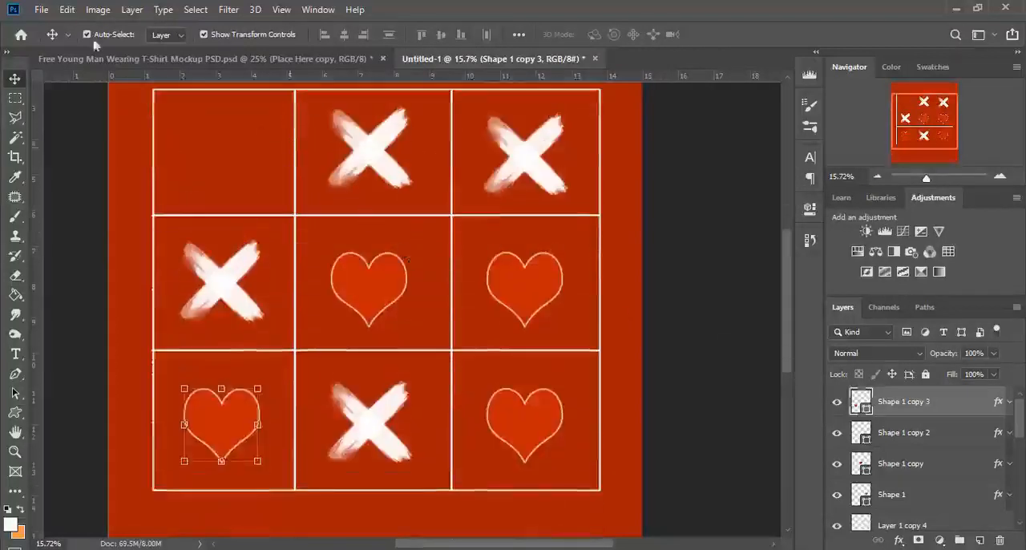
pyautogui.click(41, 10)
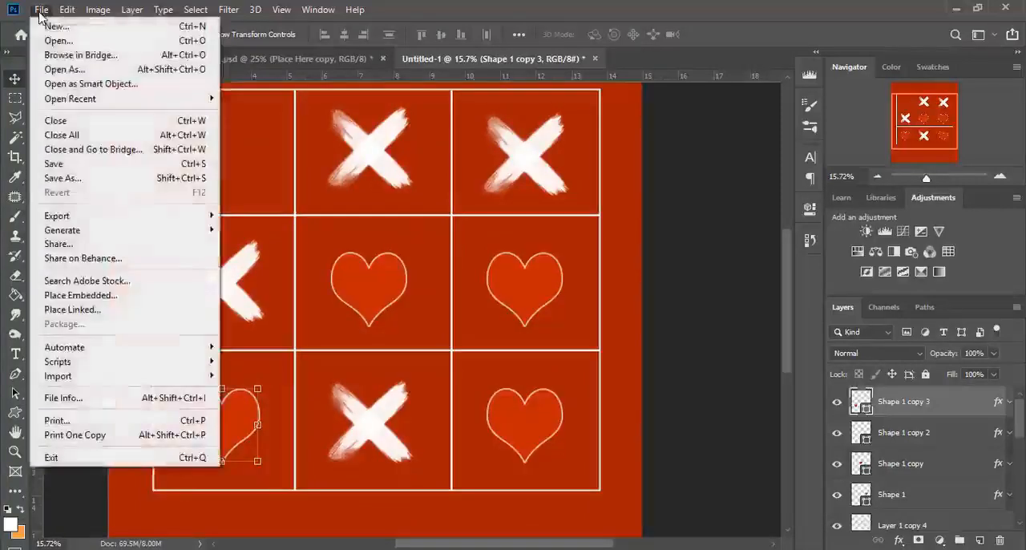
pyautogui.click(83, 163)
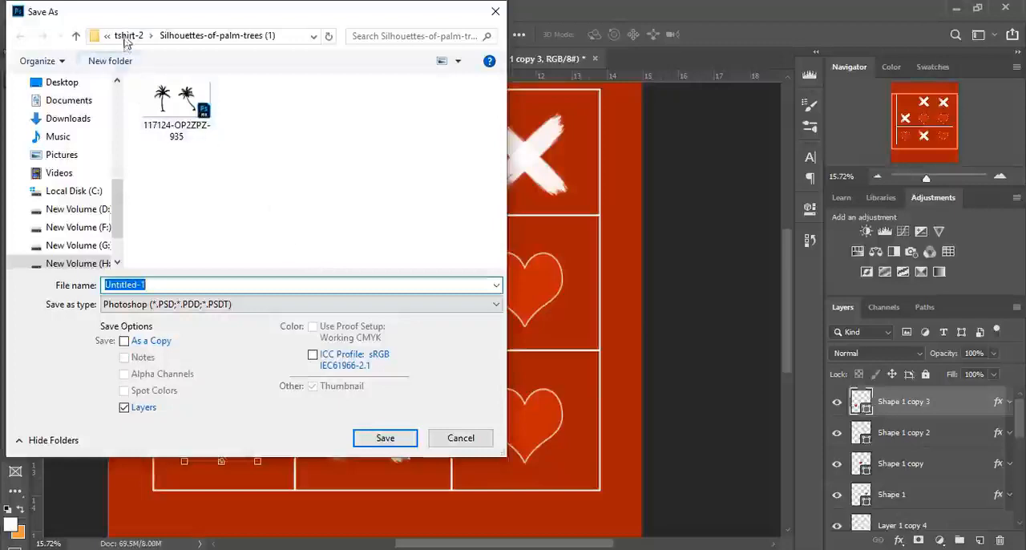
pyautogui.write('7')
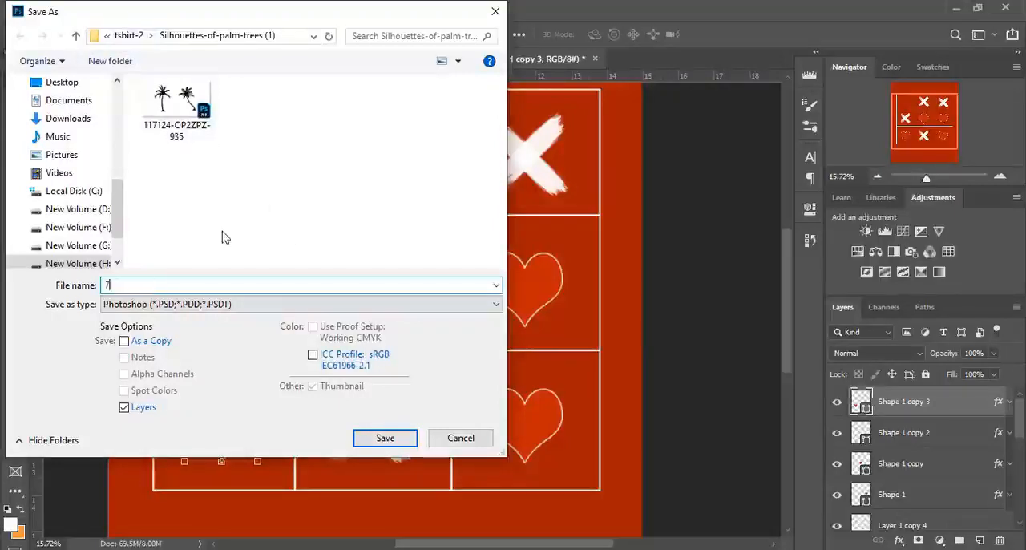
pyautogui.press('Return')
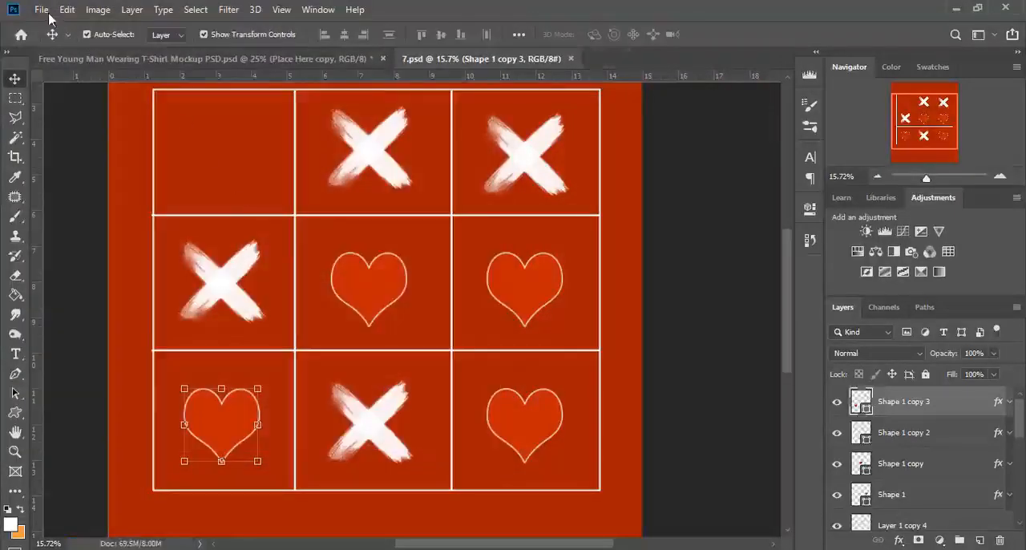
# Hide the red background layer and remove the fill from the large rectangle behind the grid.
pyautogui.click(42, 9)
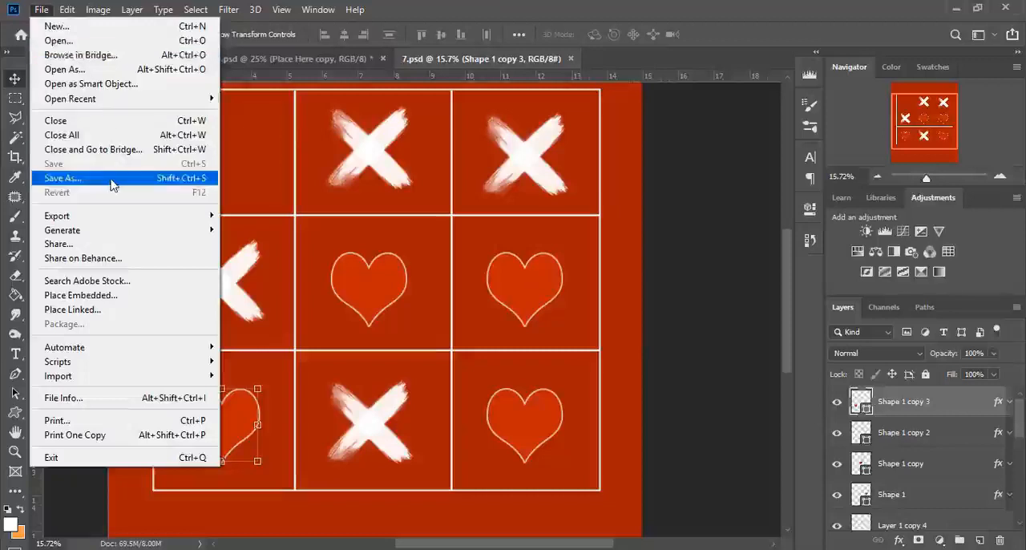
pyautogui.click(1014, 454)
pyautogui.scroll(-5, 915, 505)
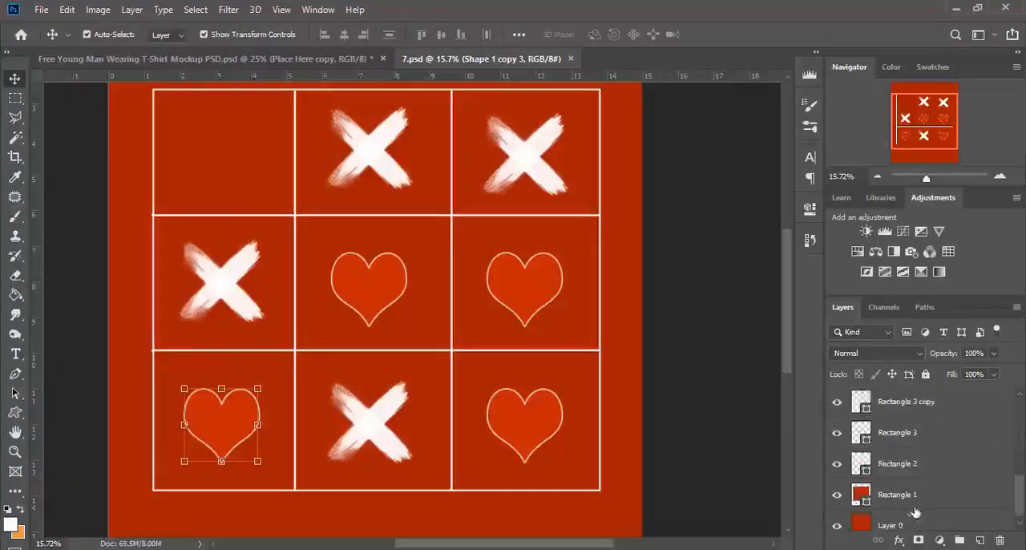
pyautogui.click(836, 526)
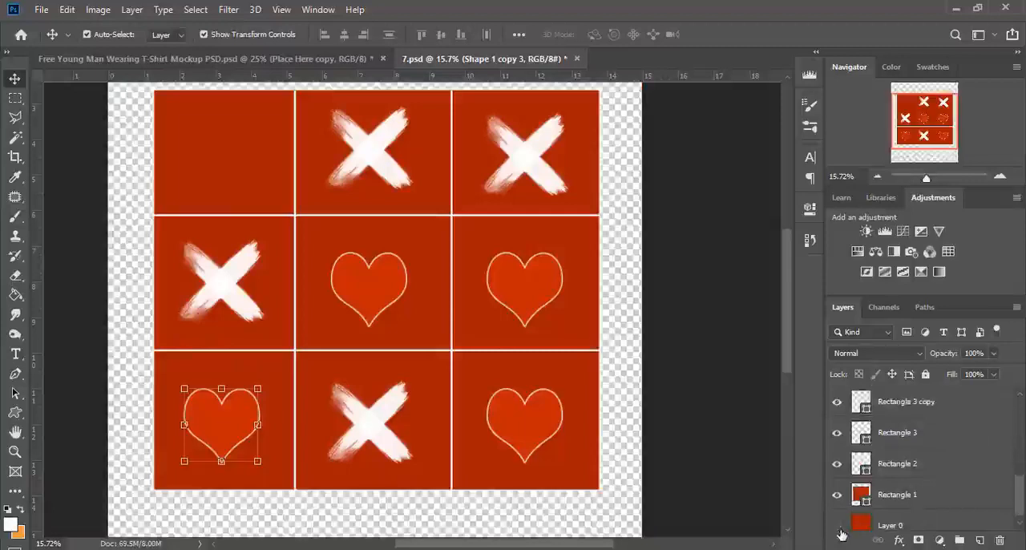
pyautogui.click(918, 494)
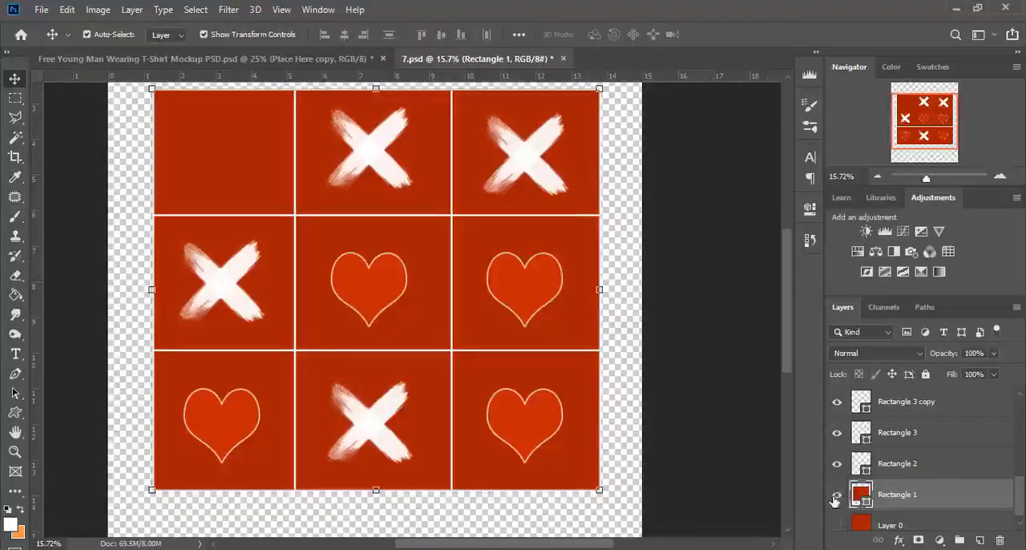
pyautogui.click(13, 415)
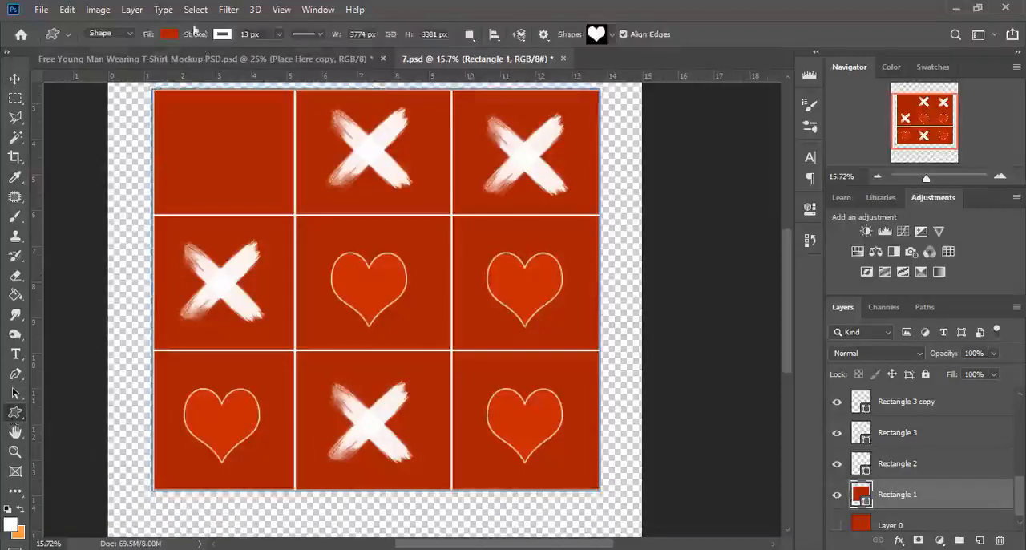
pyautogui.click(168, 34)
pyautogui.click(101, 64)
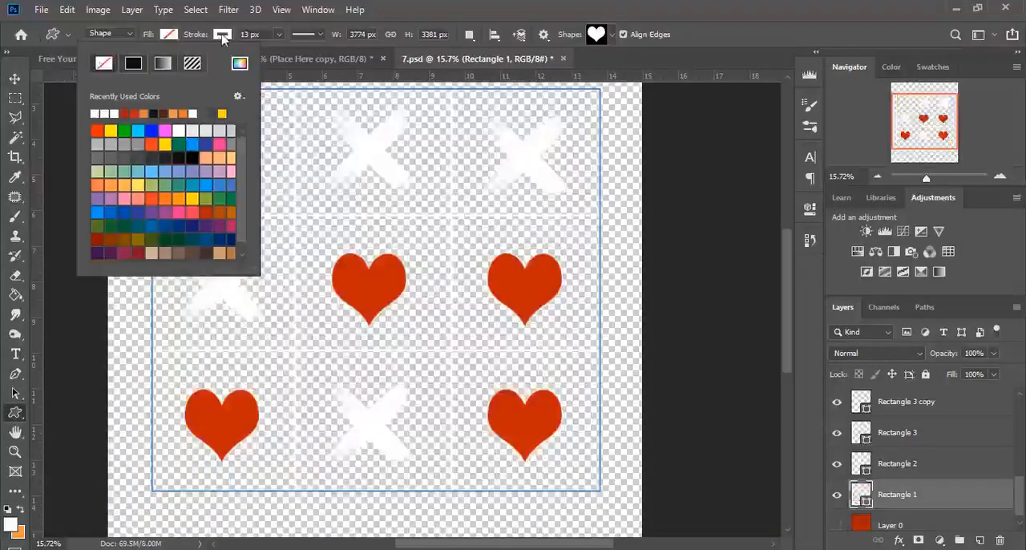
# Save a PNG copy of the transparent design as 7 in the tutorial folder.
pyautogui.click(41, 10)
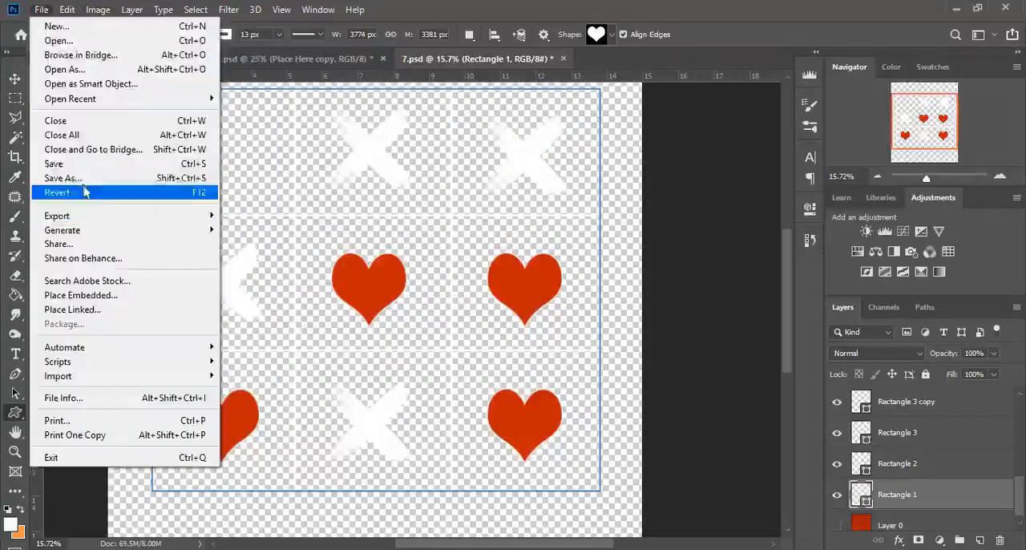
pyautogui.click(141, 179)
pyautogui.click(297, 304)
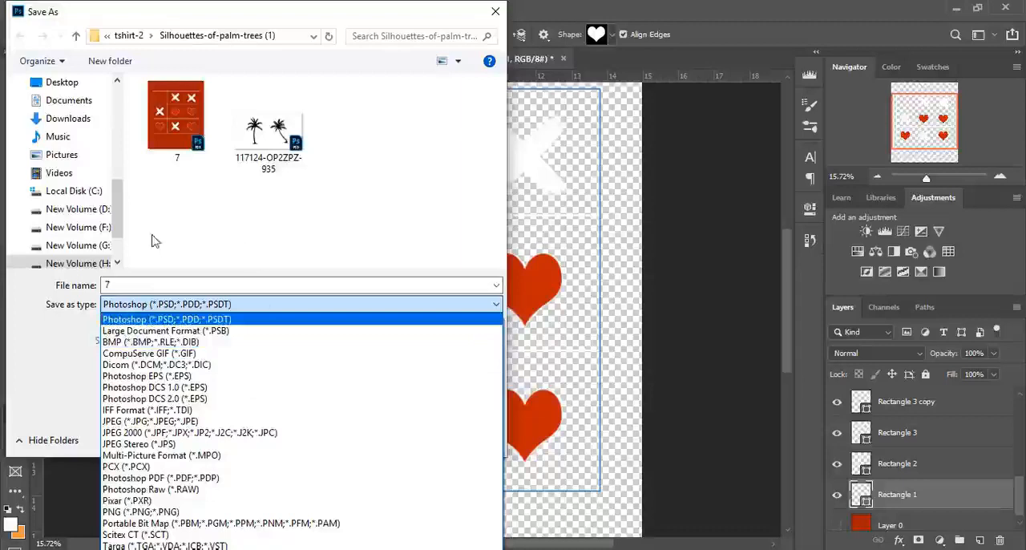
pyautogui.click(120, 220)
pyautogui.moveTo(120, 220); pyautogui.dragTo(118, 159)
pyautogui.click(60, 154)
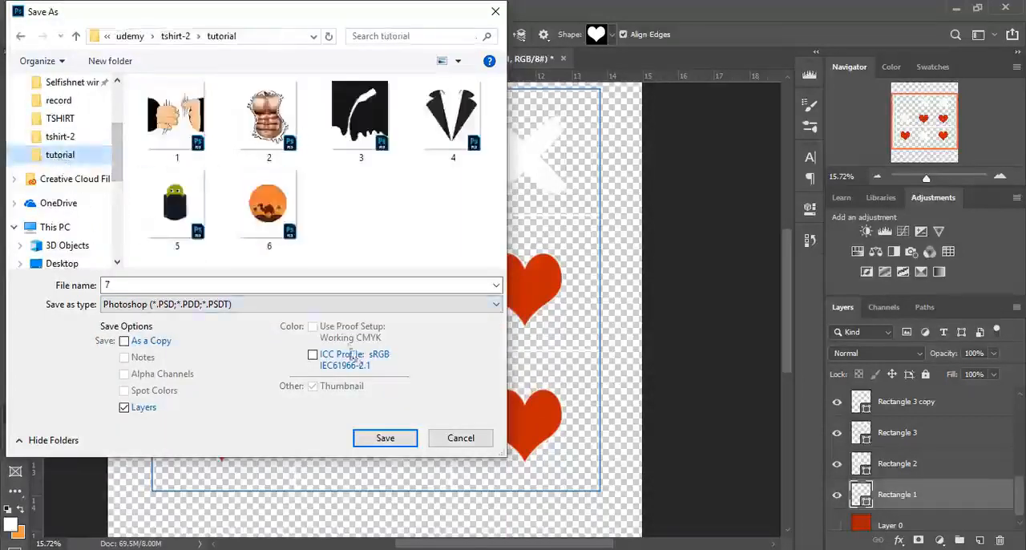
pyautogui.click(281, 304)
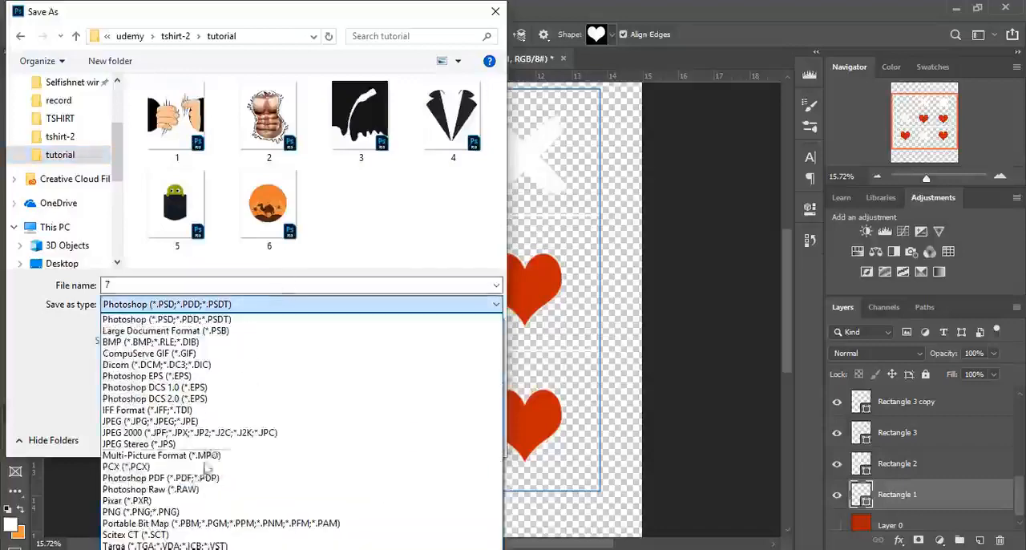
pyautogui.click(193, 512)
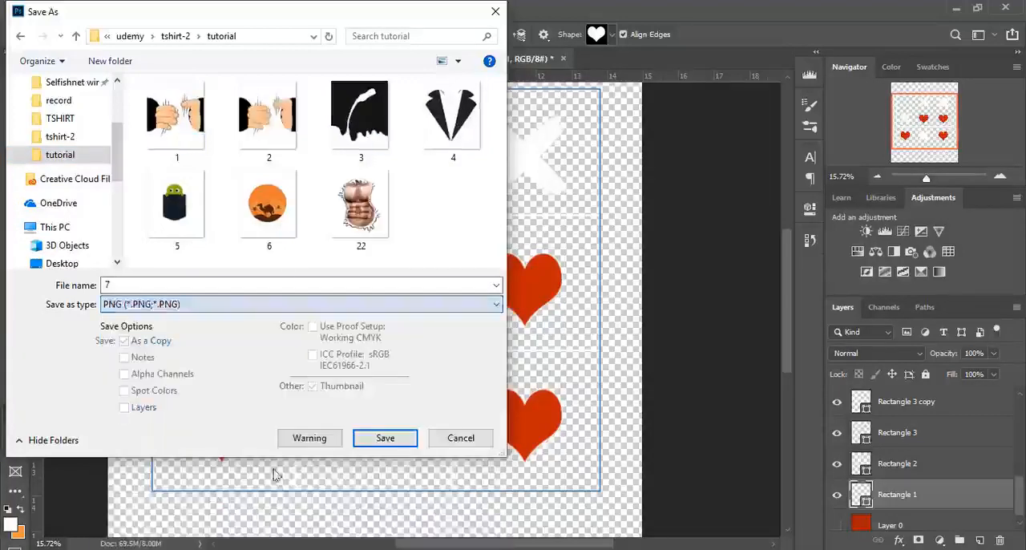
pyautogui.click(387, 443)
pyautogui.click(603, 179)
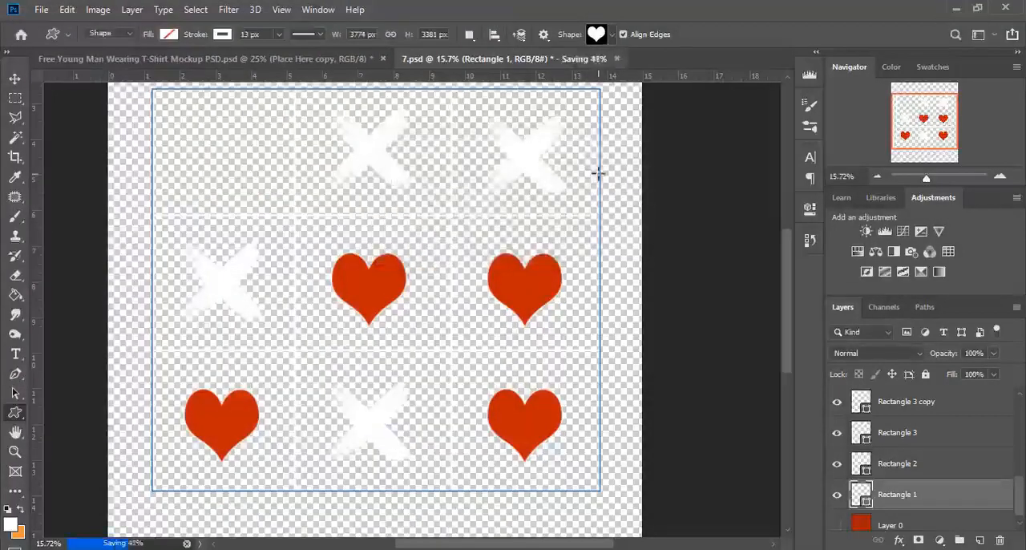
# Open the T-shirt mockup's Place Here copy smart object and delete its old design layer 7.
pyautogui.click(142, 63)
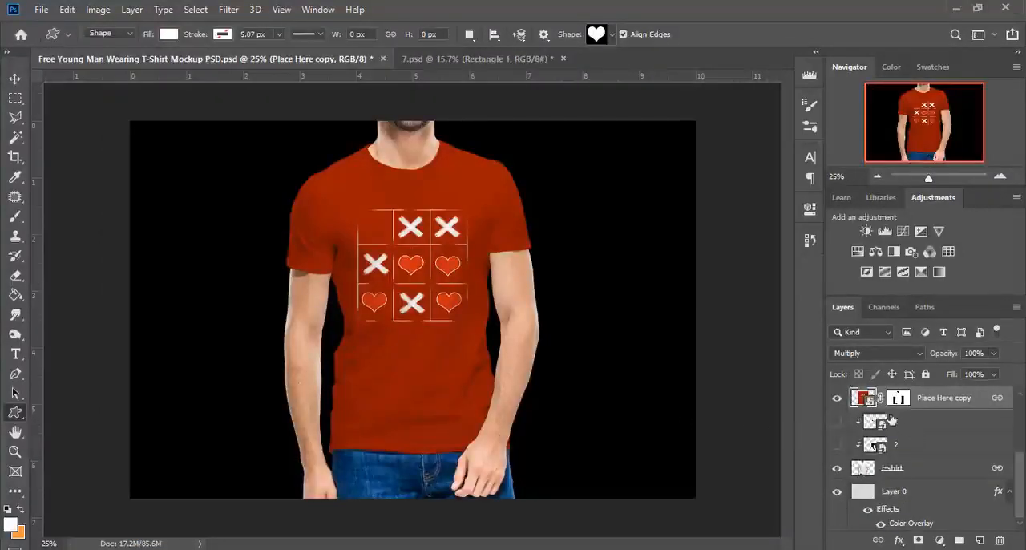
pyautogui.doubleClick(870, 399)
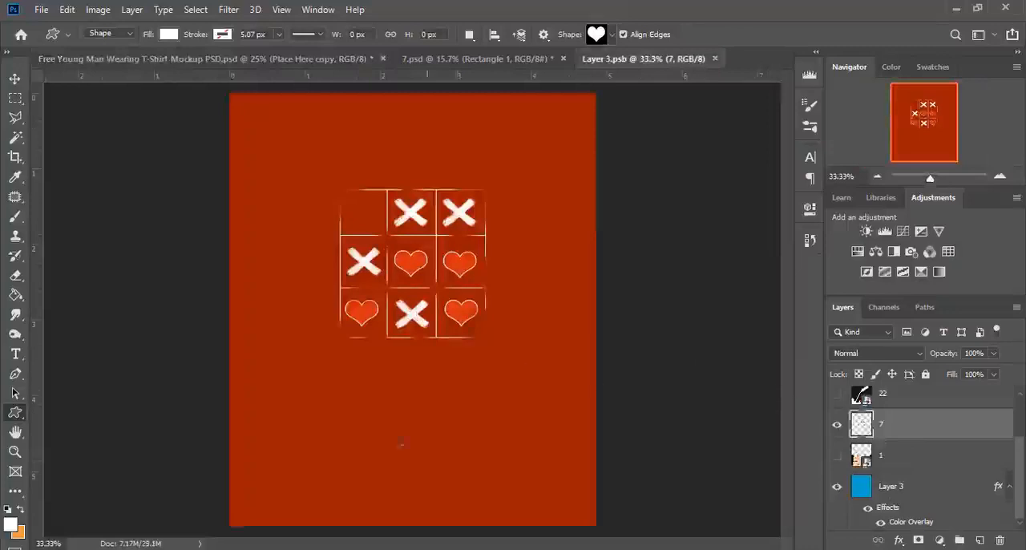
pyautogui.press('Delete')
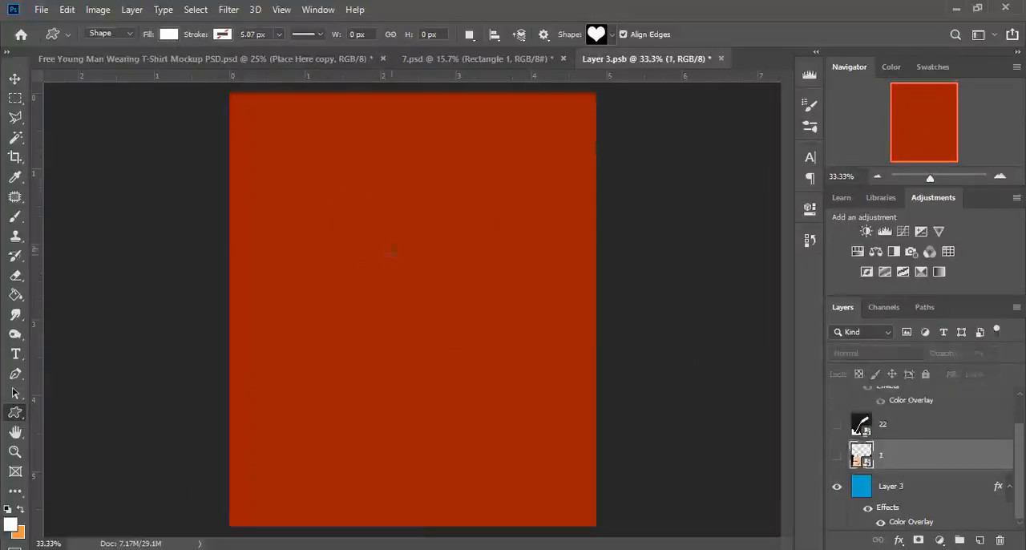
# Place the PNG image 7 from the tutorial folder into the mockup's smart object.
pyautogui.hotkey('alt', 'Tab')
pyautogui.click(729, 377)
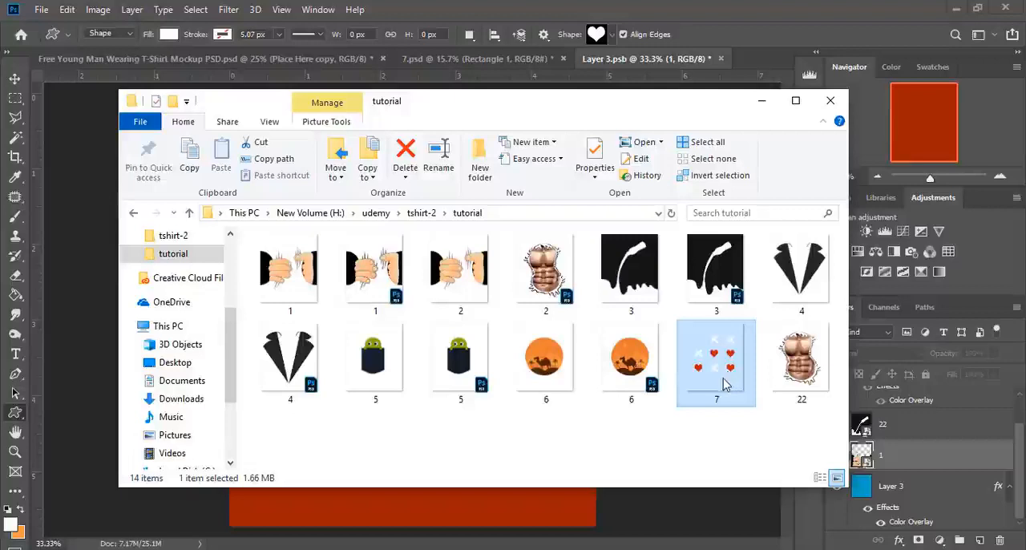
pyautogui.moveTo(710, 396); pyautogui.dragTo(448, 488)
pyautogui.moveTo(664, 403); pyautogui.dragTo(462, 508)
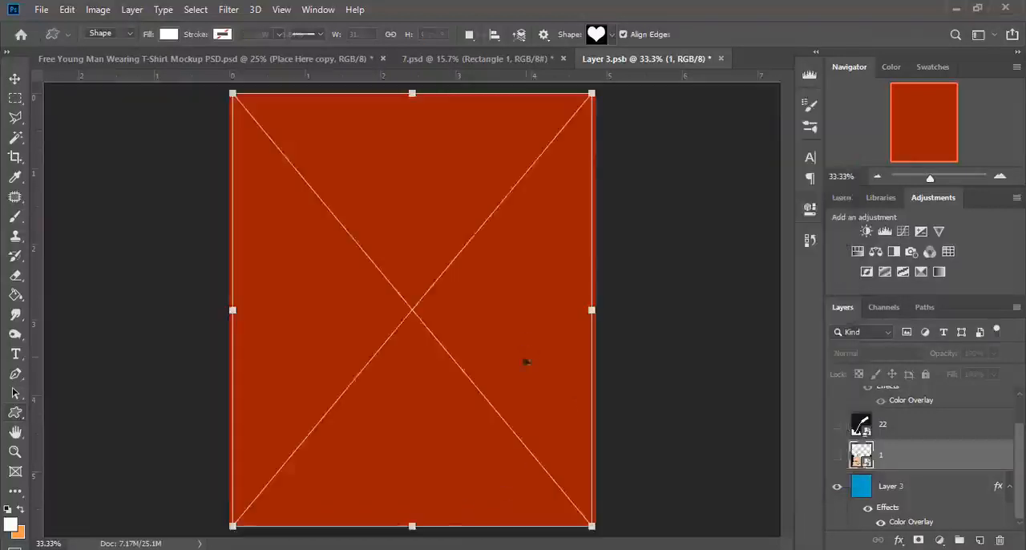
# Scale the placed tic-tac-toe design to about 14.93% and position it in the upper middle of the canvas, about X 730 px, Y 601 px.
pyautogui.moveTo(591, 93); pyautogui.dragTo(403, 320)
pyautogui.moveTo(359, 398); pyautogui.dragTo(456, 220)
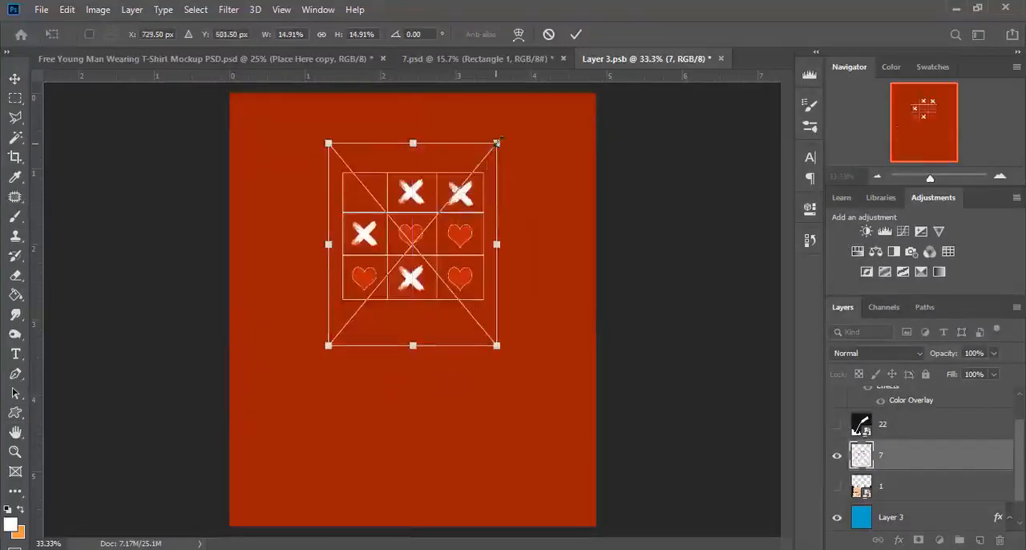
pyautogui.moveTo(496, 142)
pyautogui.mouseDown()
pyautogui.moveTo(481, 165)
pyautogui.moveTo(497, 142)
pyautogui.mouseUp()
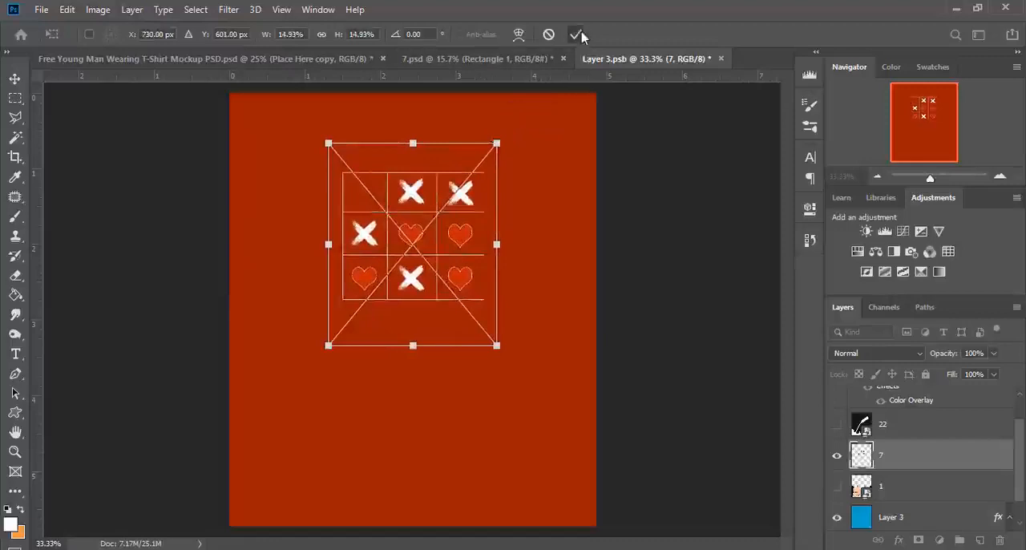
pyautogui.click(576, 35)
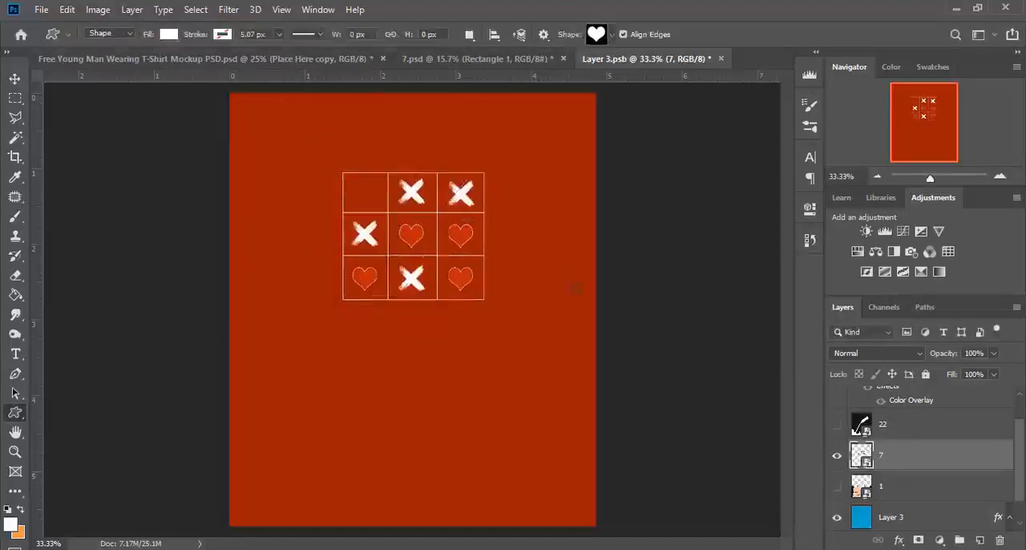
# Save the smart object Layer 3.psb and check the design on the T-shirt mockup.
pyautogui.click(41, 9)
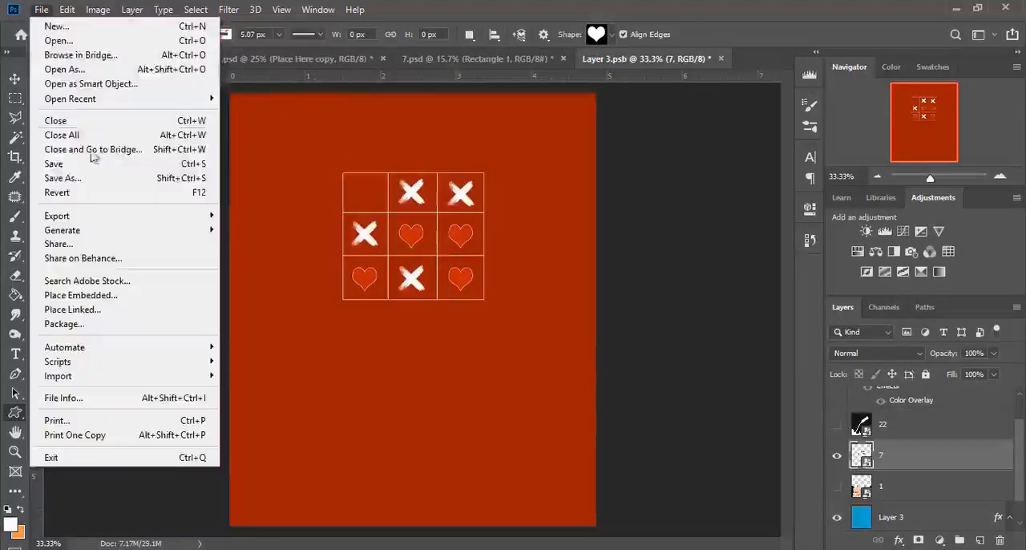
pyautogui.click(76, 164)
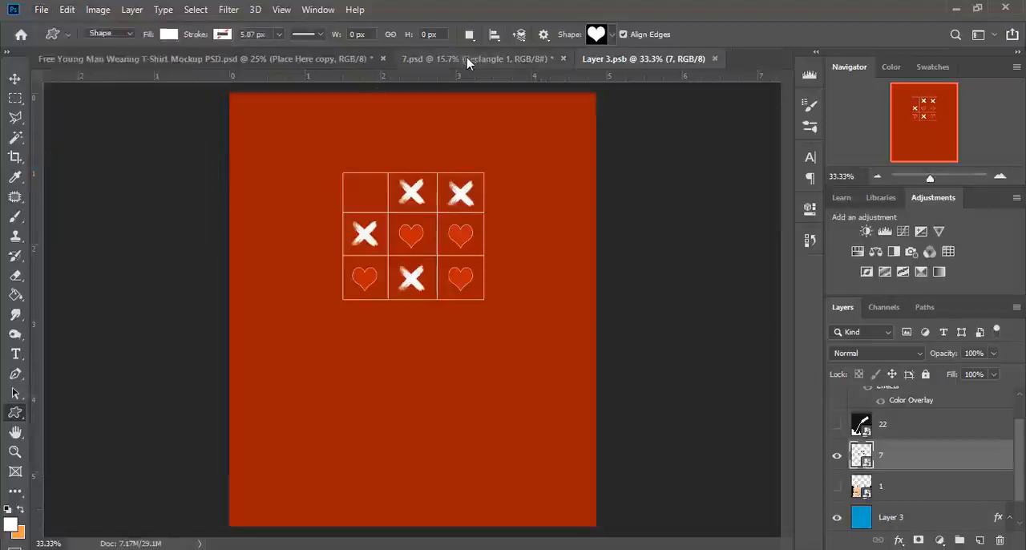
pyautogui.click(469, 61)
pyautogui.click(328, 62)
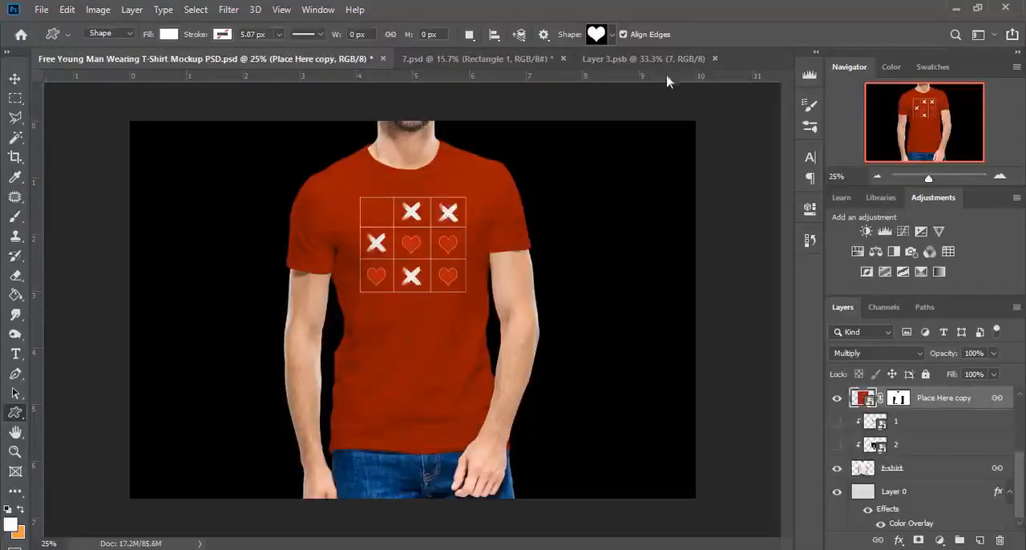
# Return to Layer 3.psb and slightly narrow the tic-tac-toe design by moving its right edge inward.
pyautogui.click(633, 60)
pyautogui.click(14, 79)
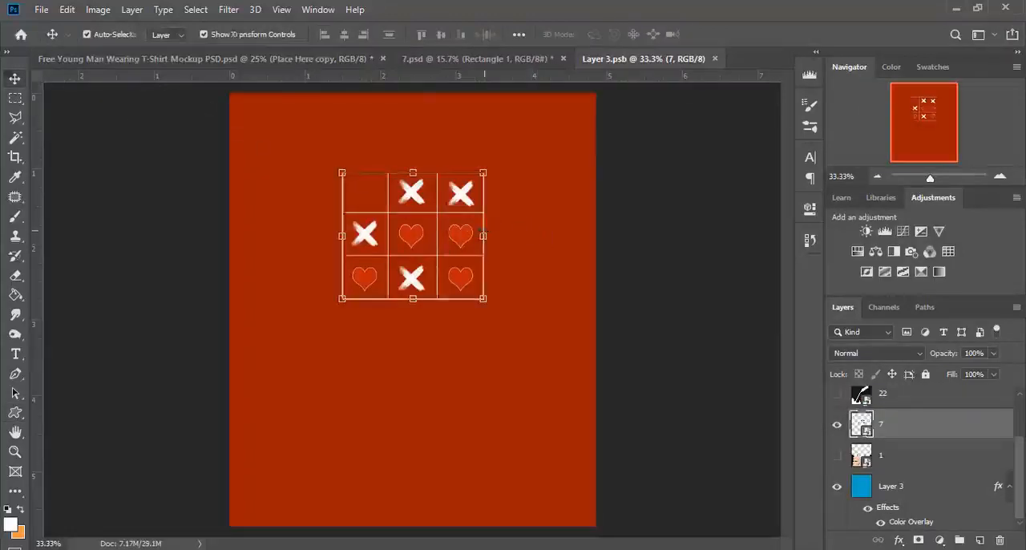
pyautogui.click(484, 234)
pyautogui.moveTo(497, 245); pyautogui.dragTo(492, 245)
pyautogui.press('Return')
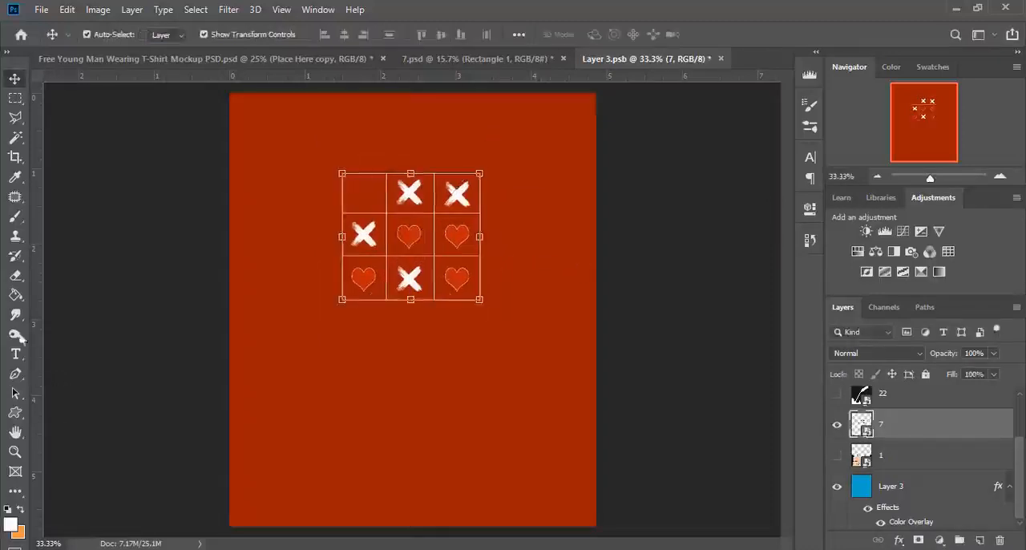
# Rasterize layer 7 and erase small gaps along the grid lines, at corners and crossings, with the 83 px Eraser for a worn look.
pyautogui.click(14, 275)
pyautogui.click(465, 208)
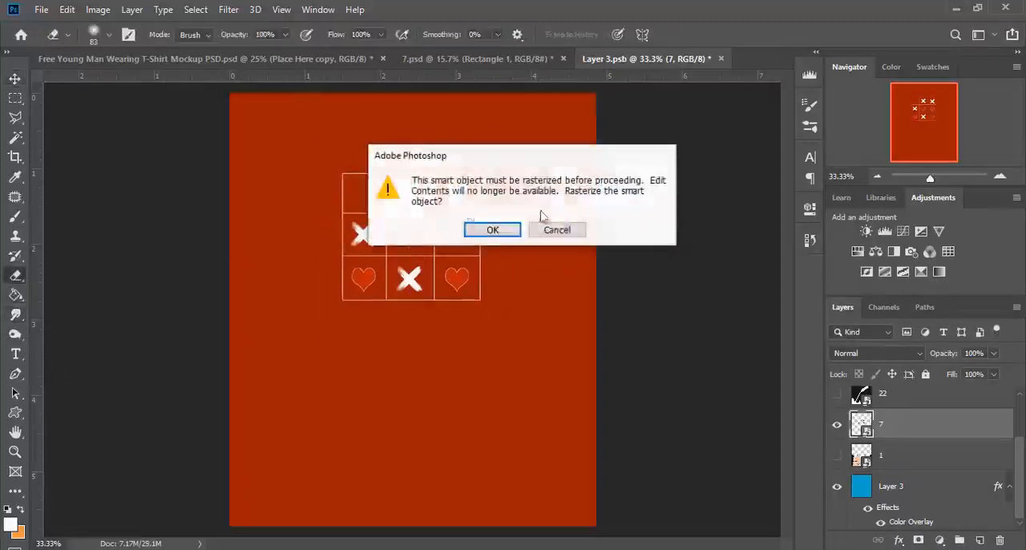
pyautogui.click(495, 230)
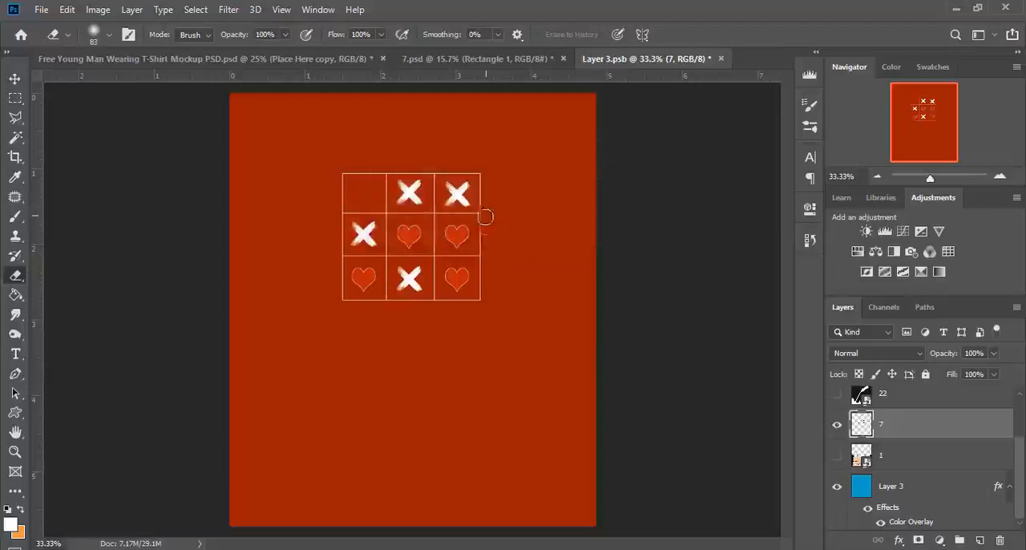
pyautogui.moveTo(486, 217); pyautogui.dragTo(484, 204)
pyautogui.click(486, 175)
pyautogui.moveTo(427, 166); pyautogui.dragTo(440, 169)
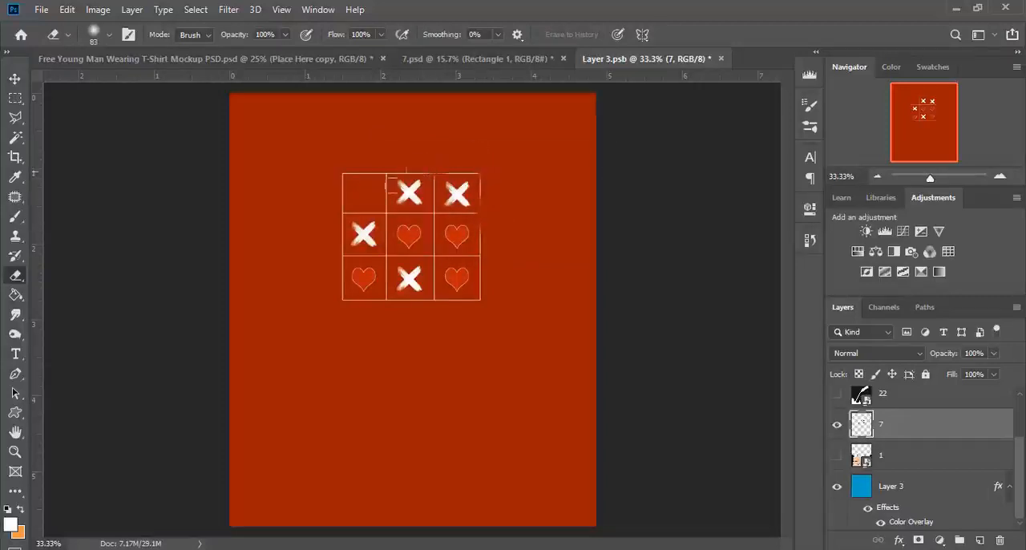
pyautogui.moveTo(385, 209)
pyautogui.mouseDown()
pyautogui.moveTo(391, 218)
pyautogui.moveTo(378, 212)
pyautogui.mouseUp()
pyautogui.click(347, 176)
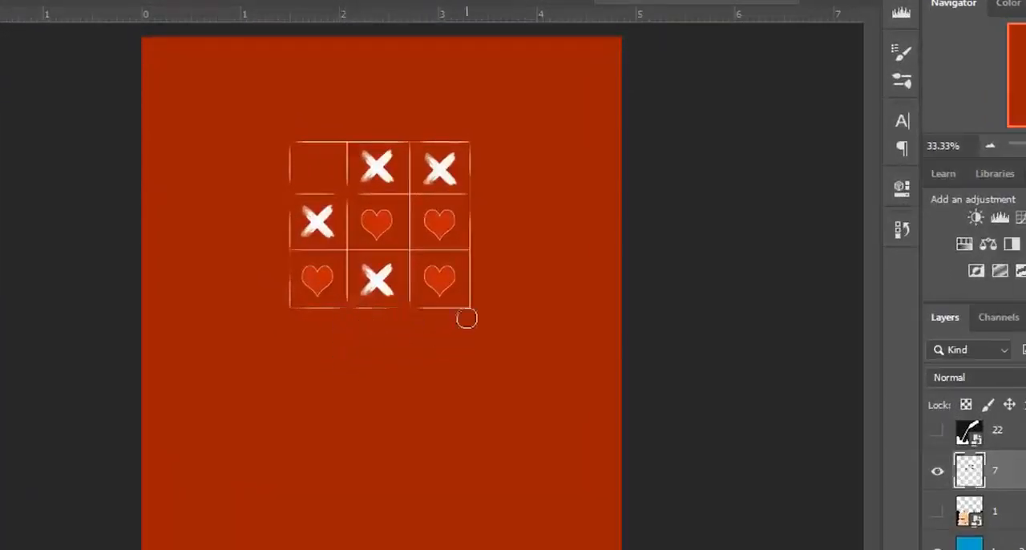
pyautogui.click(470, 313)
pyautogui.moveTo(419, 256); pyautogui.dragTo(336, 253)
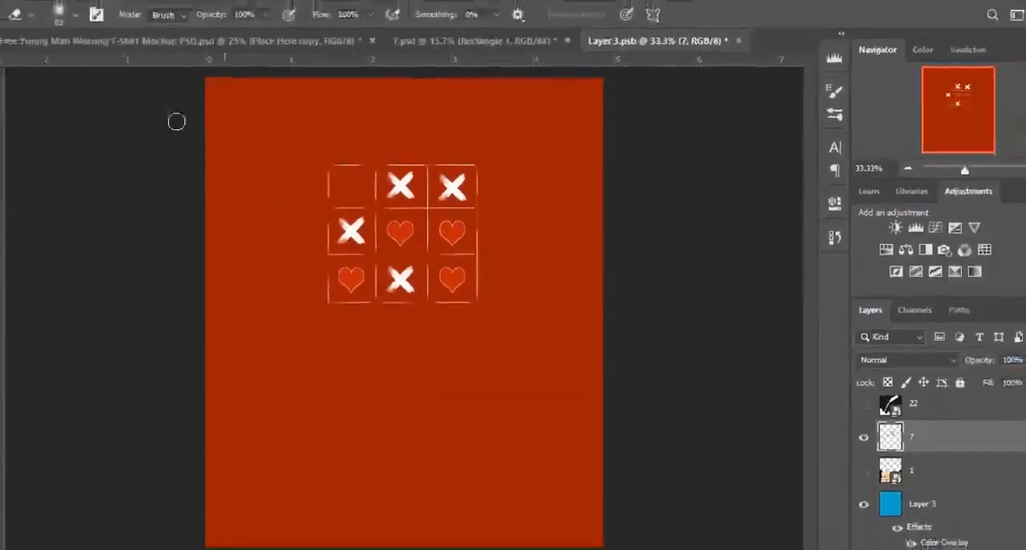
# Save the smart object with the worn grid lines and go back to the T-shirt mockup document.
pyautogui.click(42, 10)
pyautogui.click(64, 163)
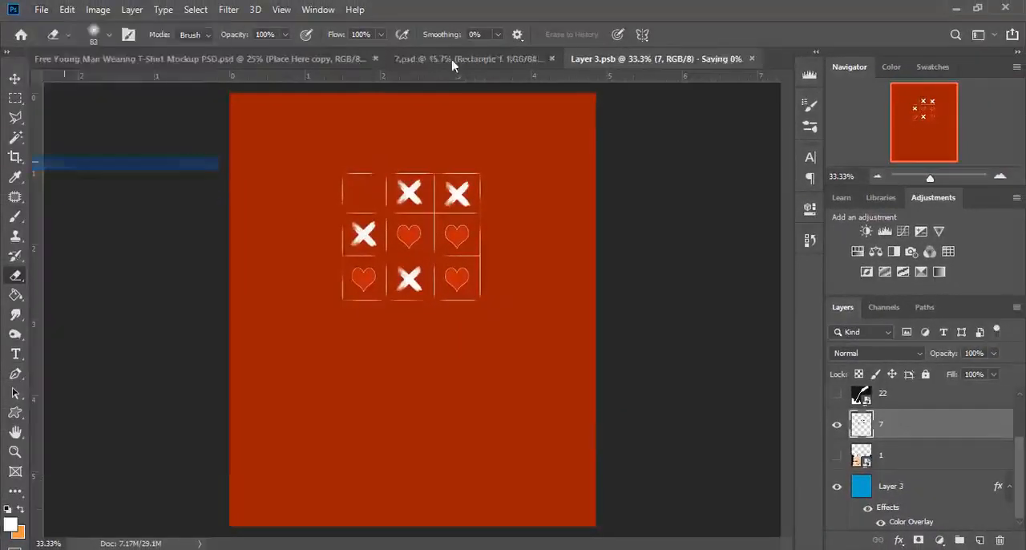
pyautogui.click(448, 61)
pyautogui.click(272, 59)
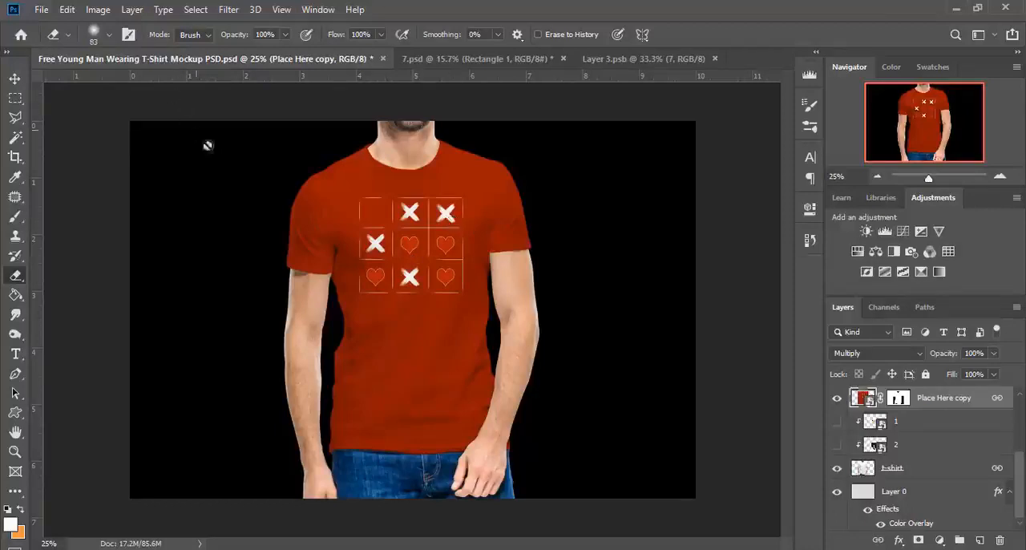
# Save the T-shirt mockup document with the updated design.
pyautogui.click(46, 14)
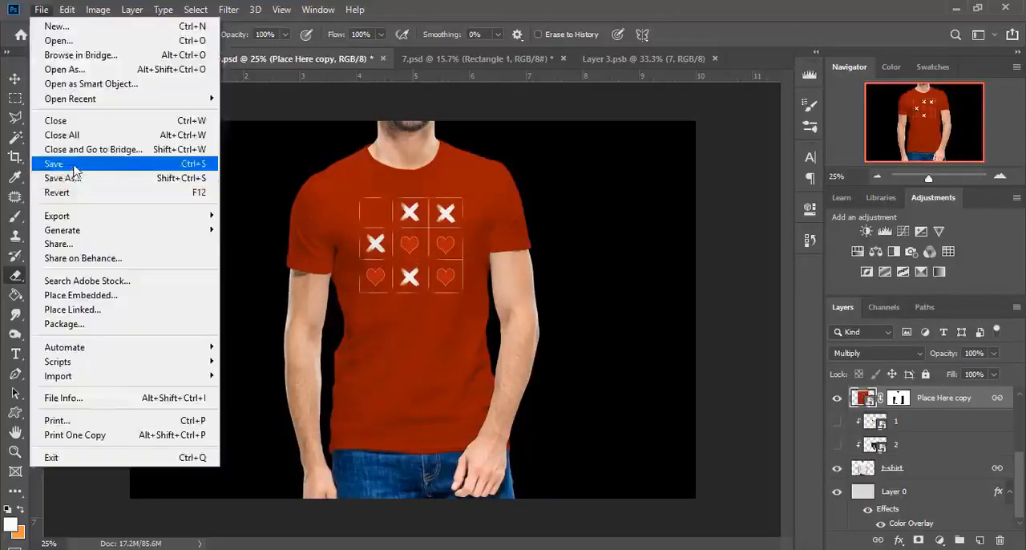